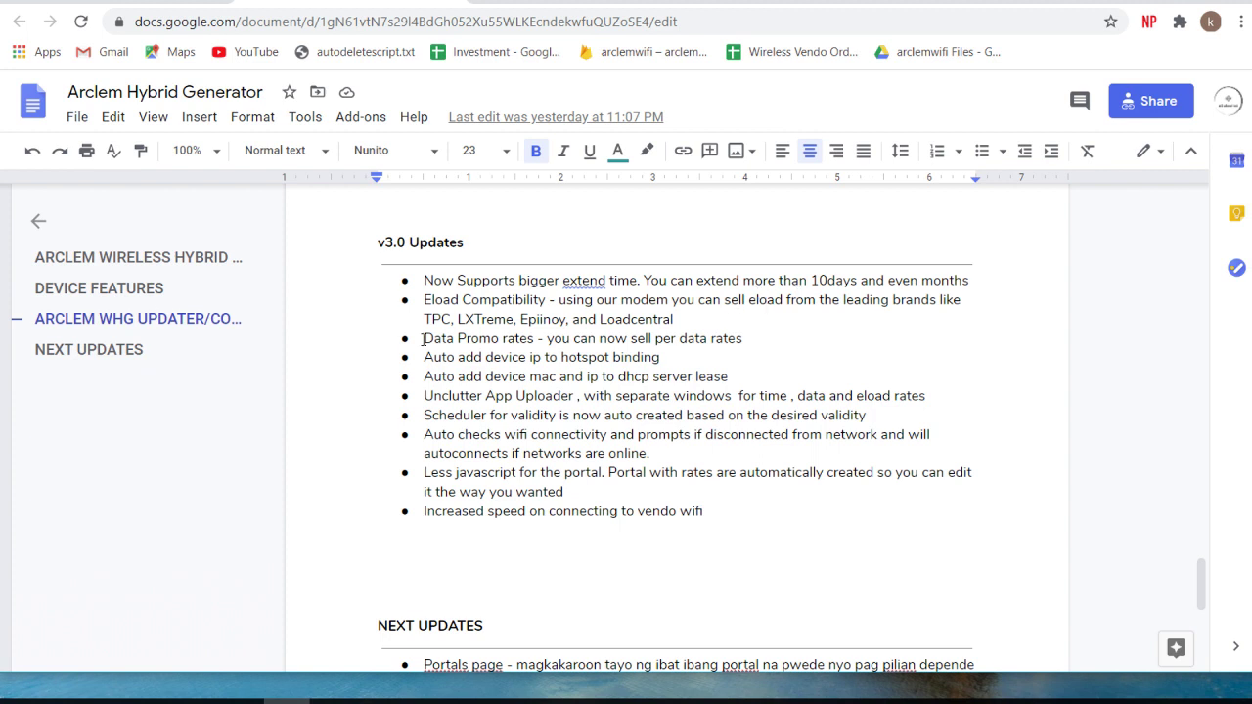
Read through the v3.0 Updates list in the document, from the extend time item to the vendo wifi connection speed item
drag(464, 300, 472, 358)
click(454, 340)
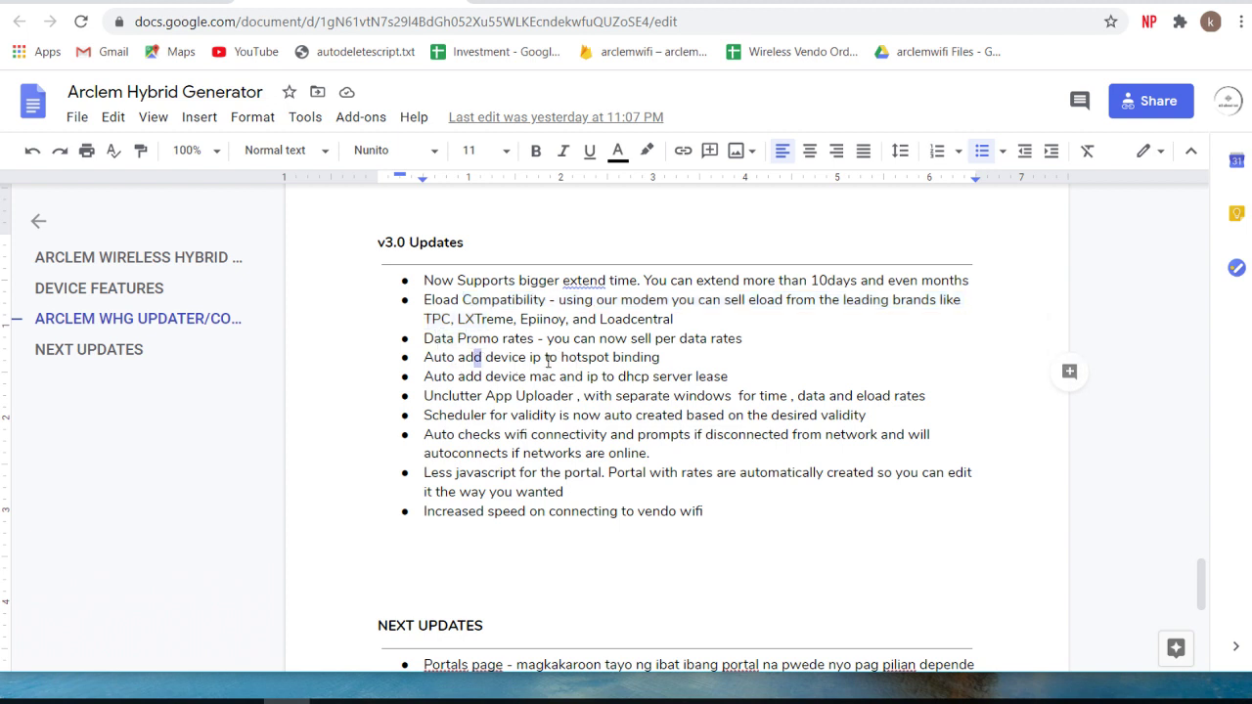
drag(454, 380, 550, 383)
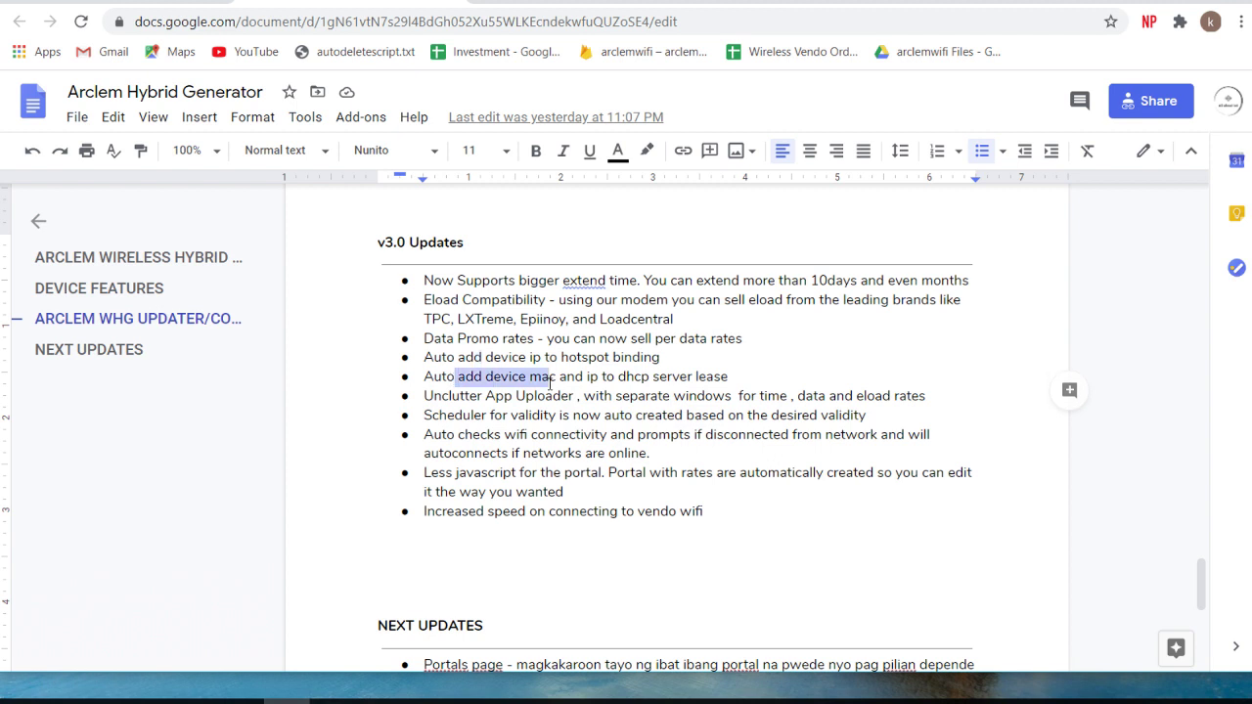
click(669, 379)
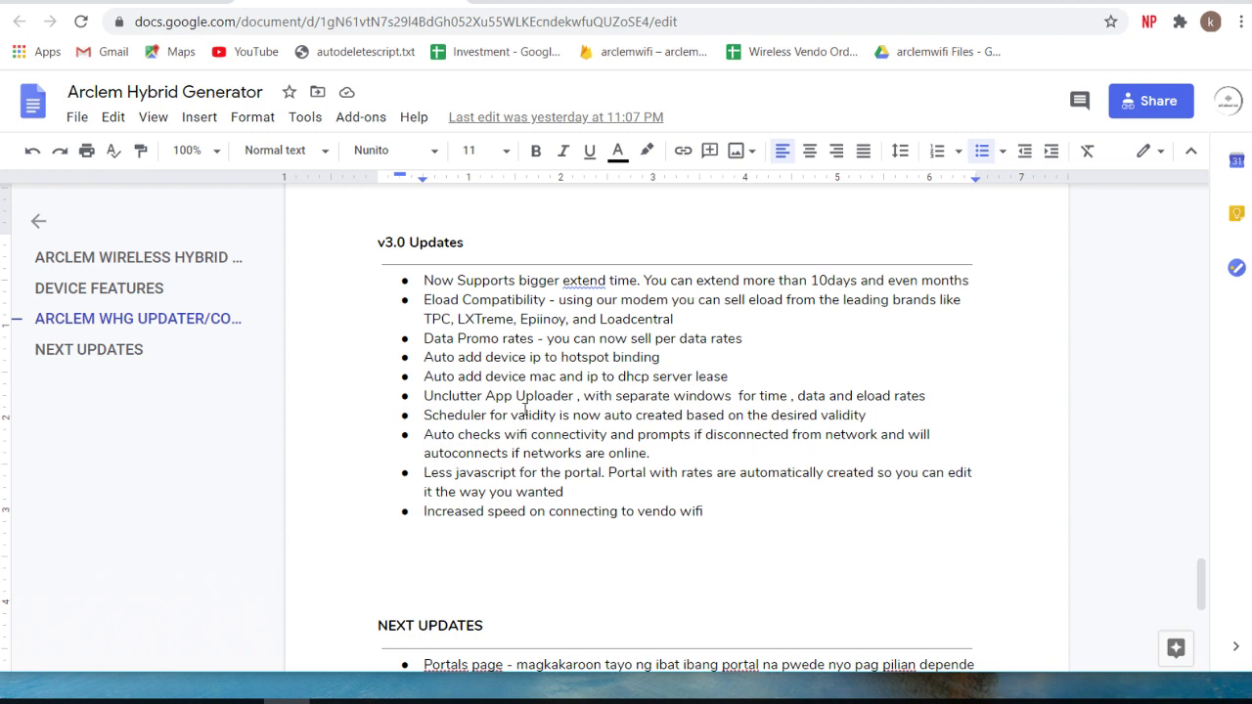
drag(508, 395, 824, 399)
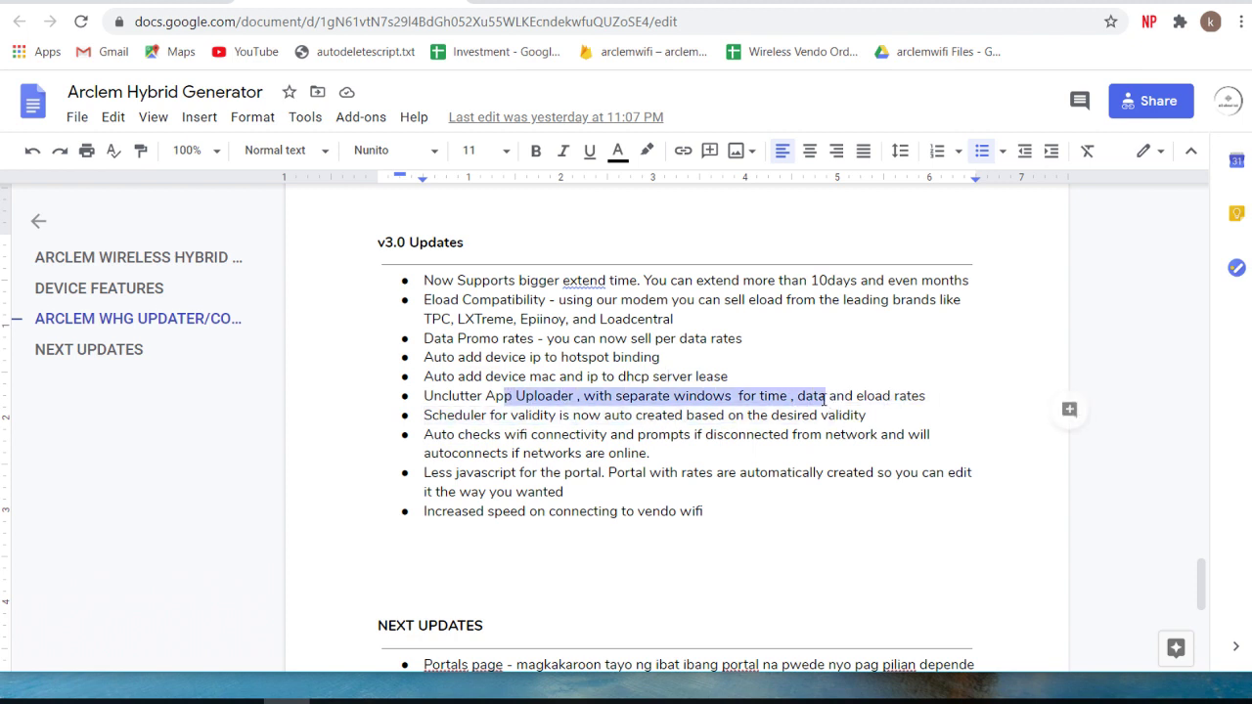
click(673, 395)
drag(731, 395, 846, 395)
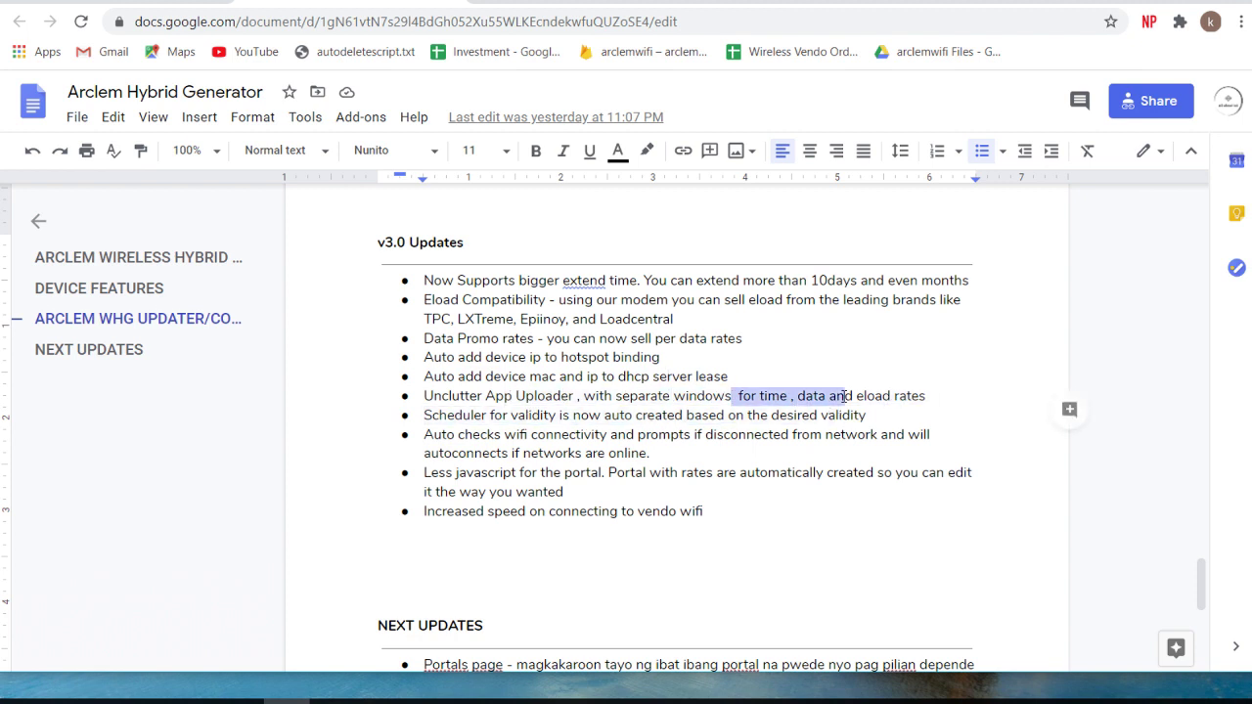
click(486, 440)
drag(455, 414, 647, 419)
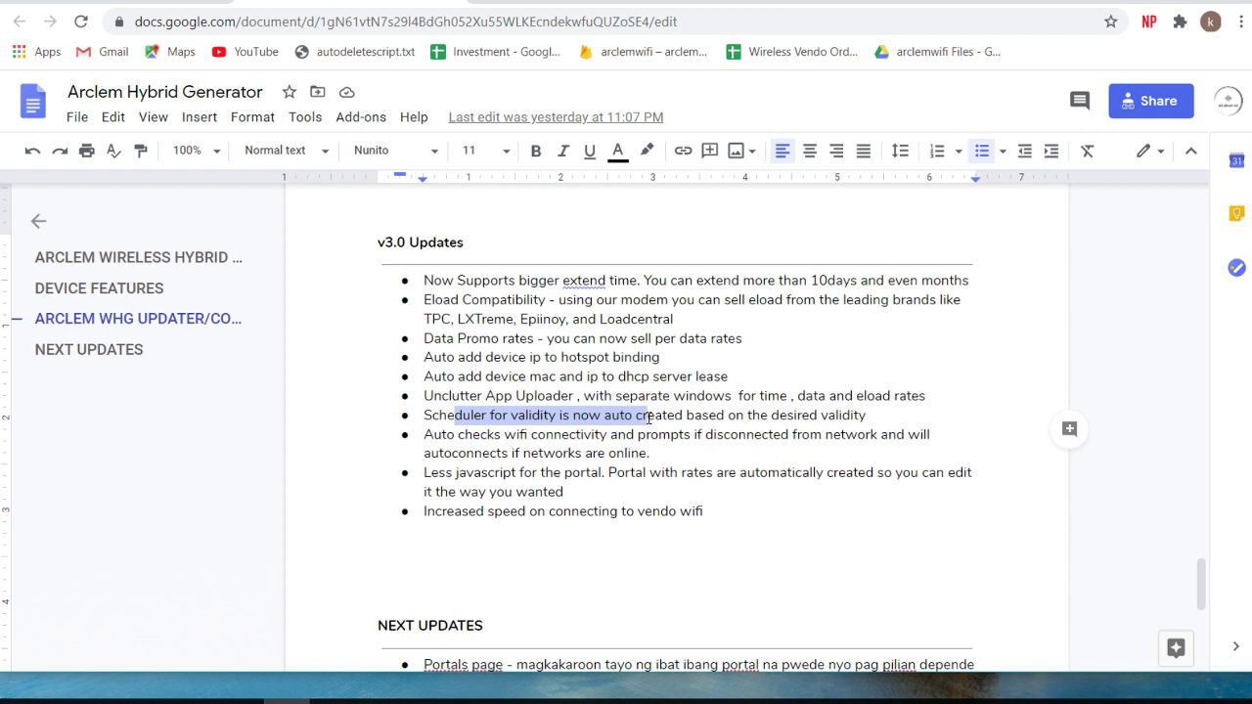
click(521, 453)
drag(459, 434, 481, 472)
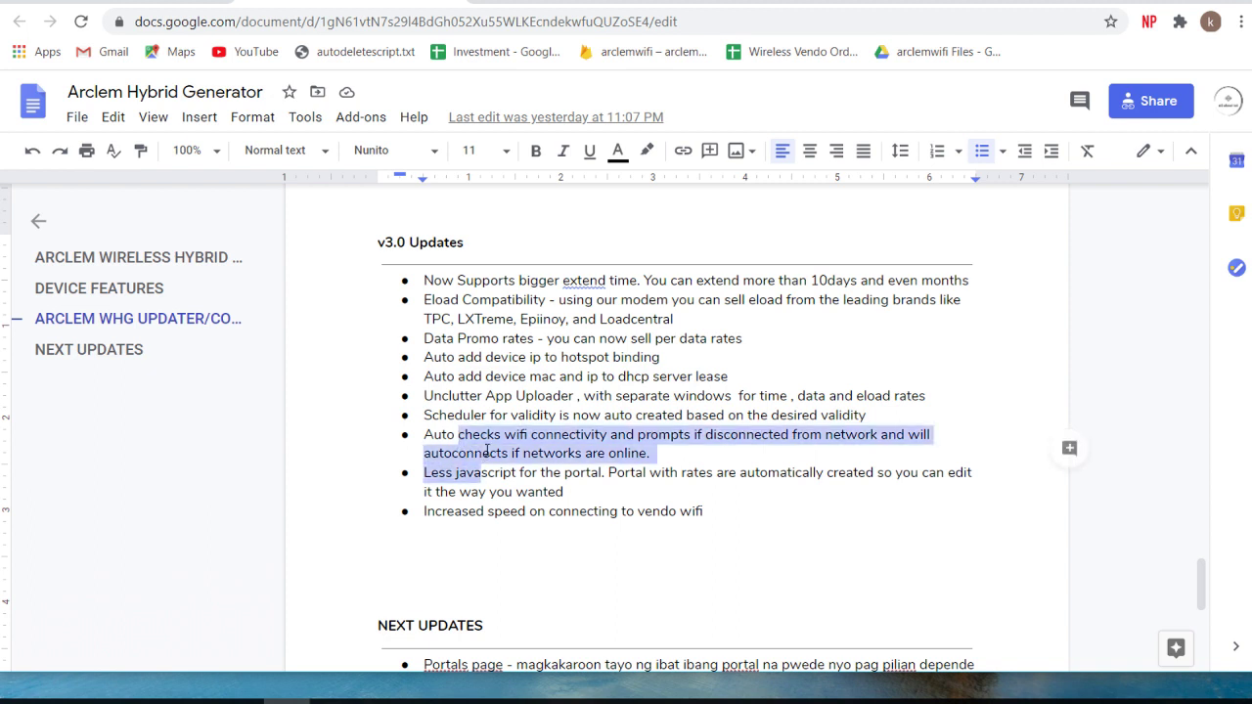
click(497, 436)
click(576, 439)
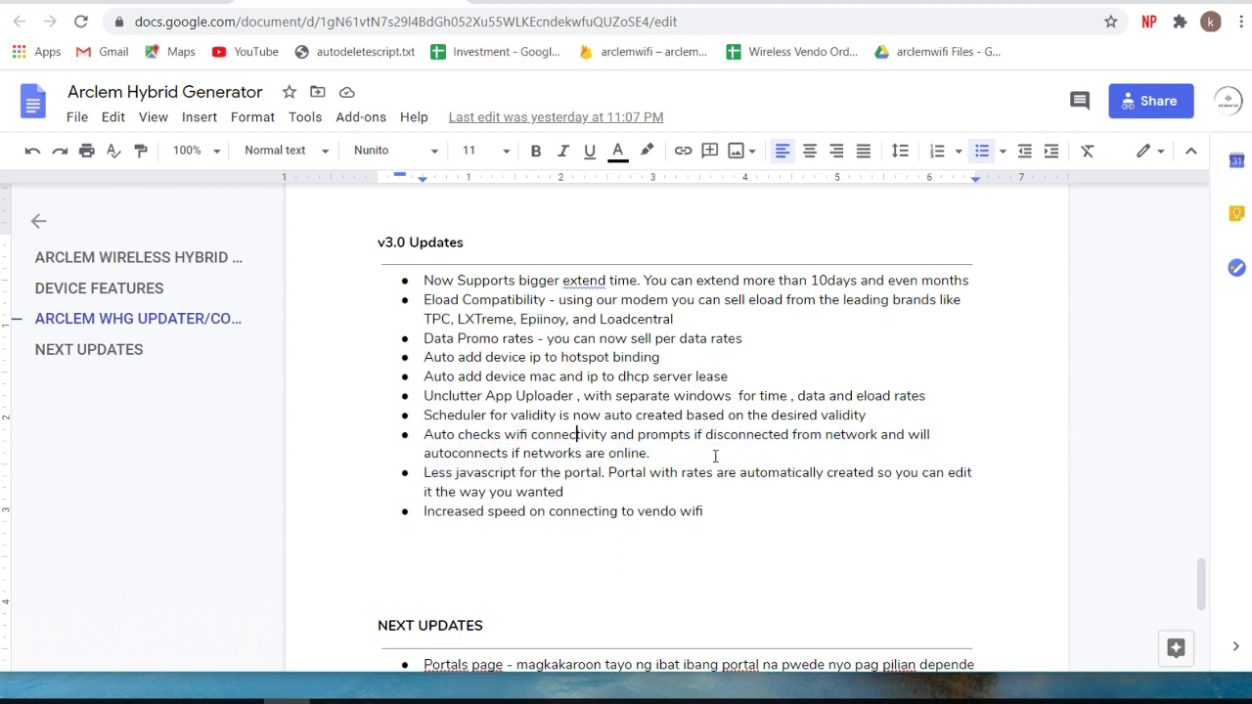
drag(467, 477, 510, 492)
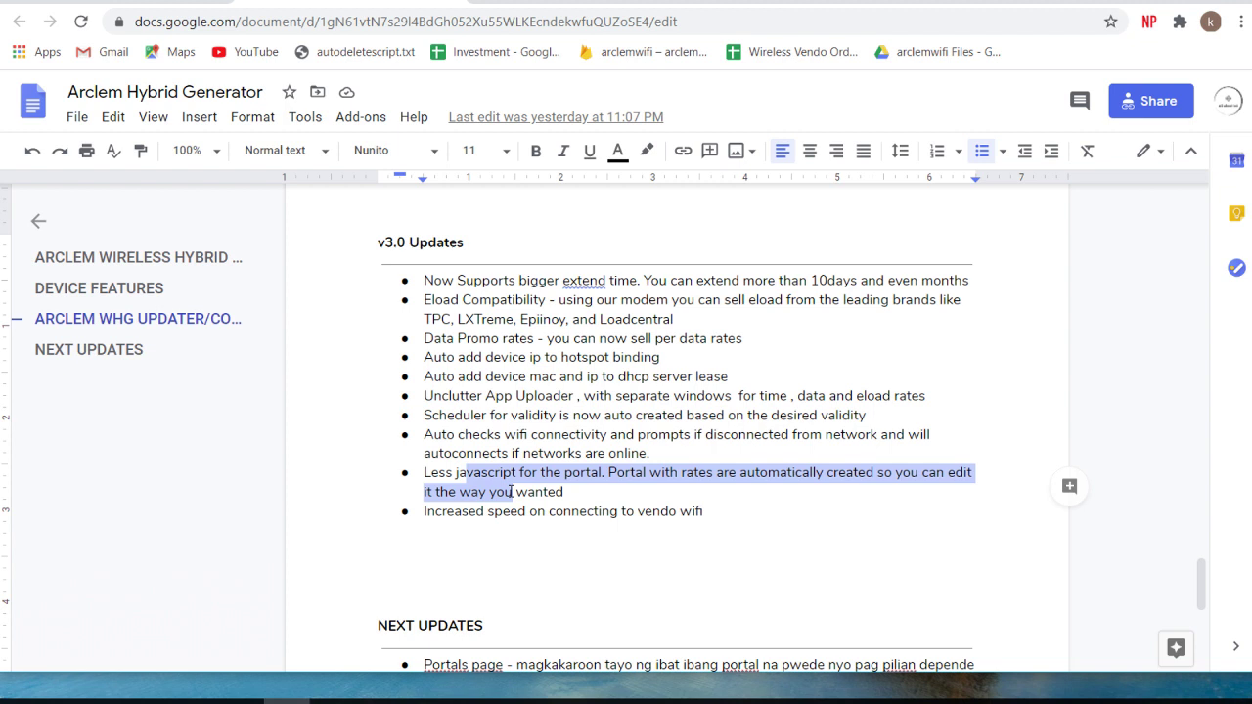
click(568, 510)
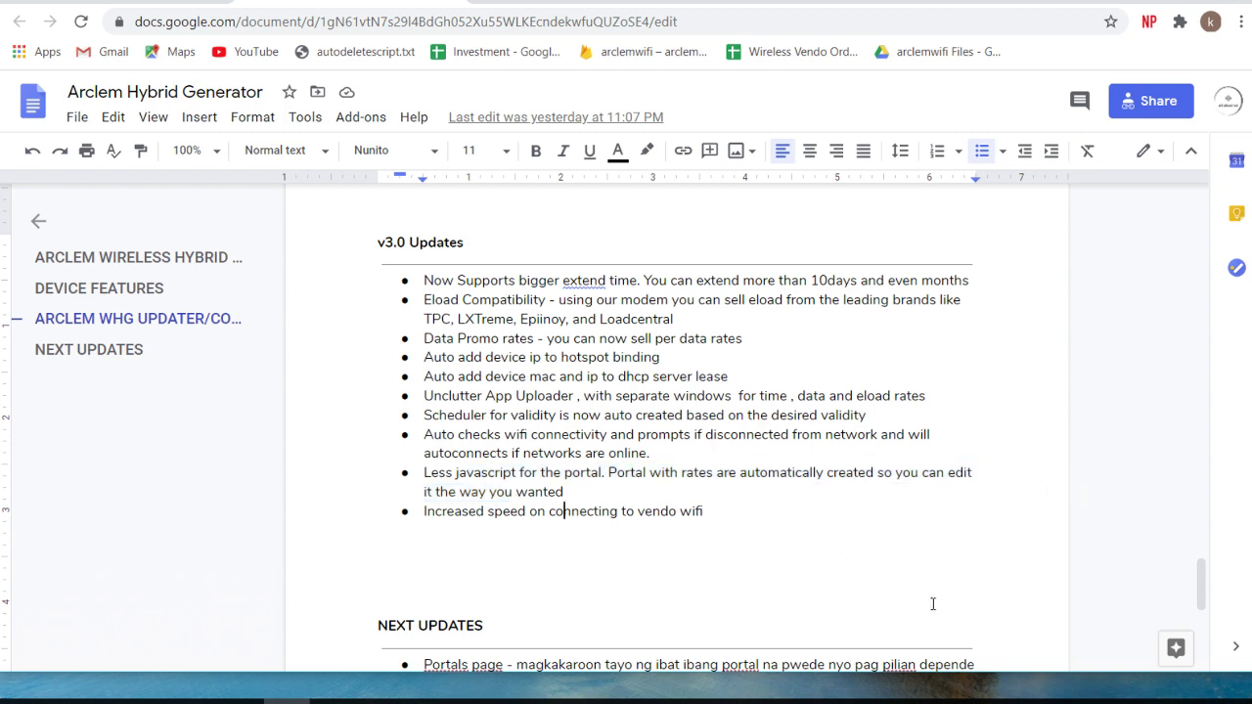
Switch to the Arclem Wireless Code Generator Uploader and examine its KEY 1 and KEY 2 fields
click(230, 3)
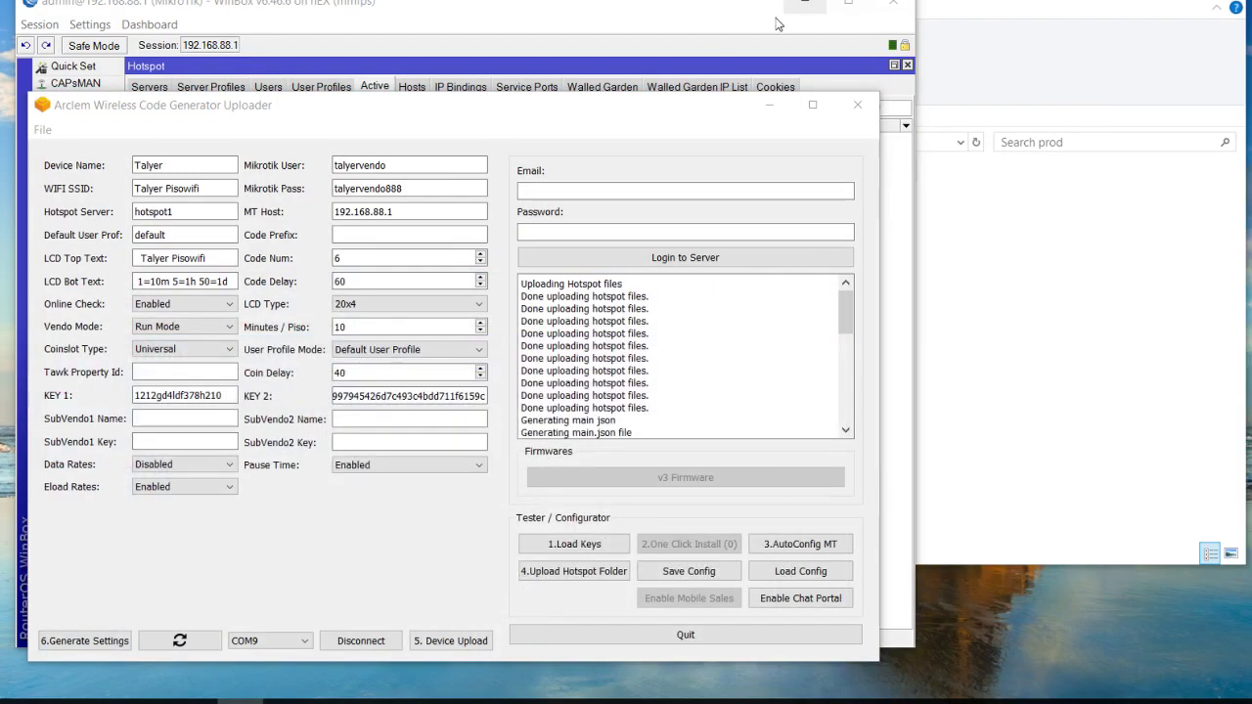
drag(685, 111, 751, 60)
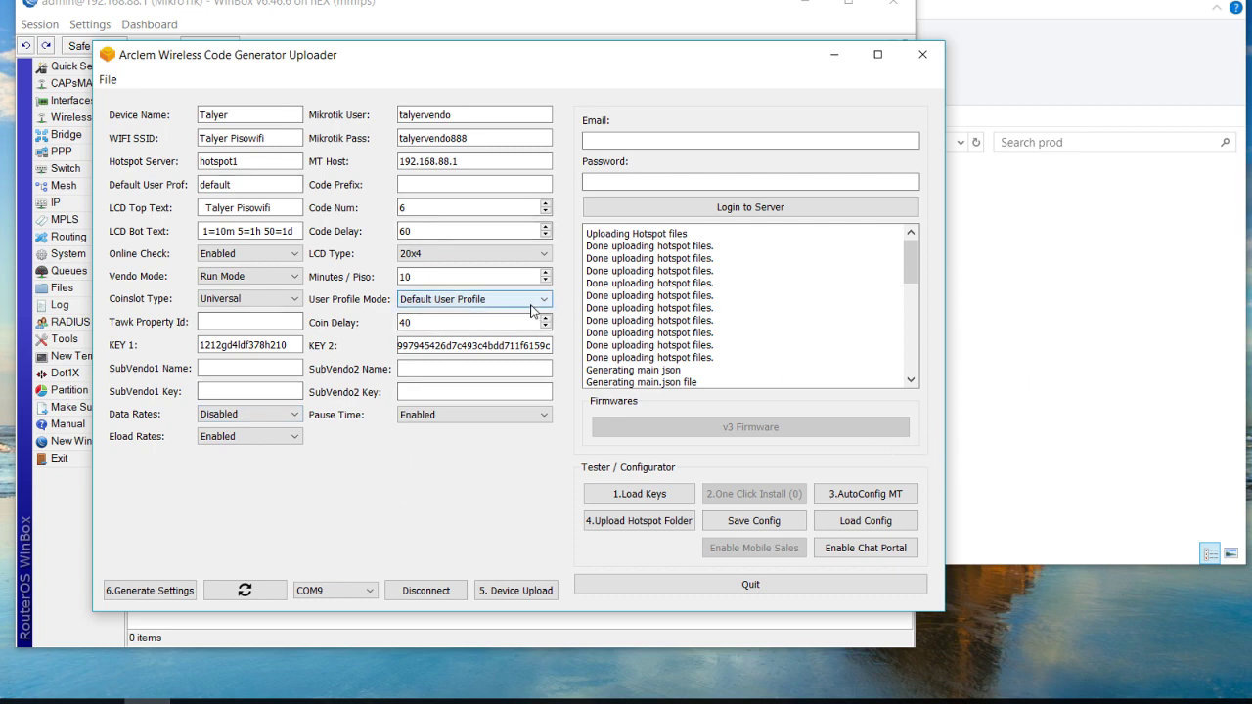
drag(685, 60, 687, 71)
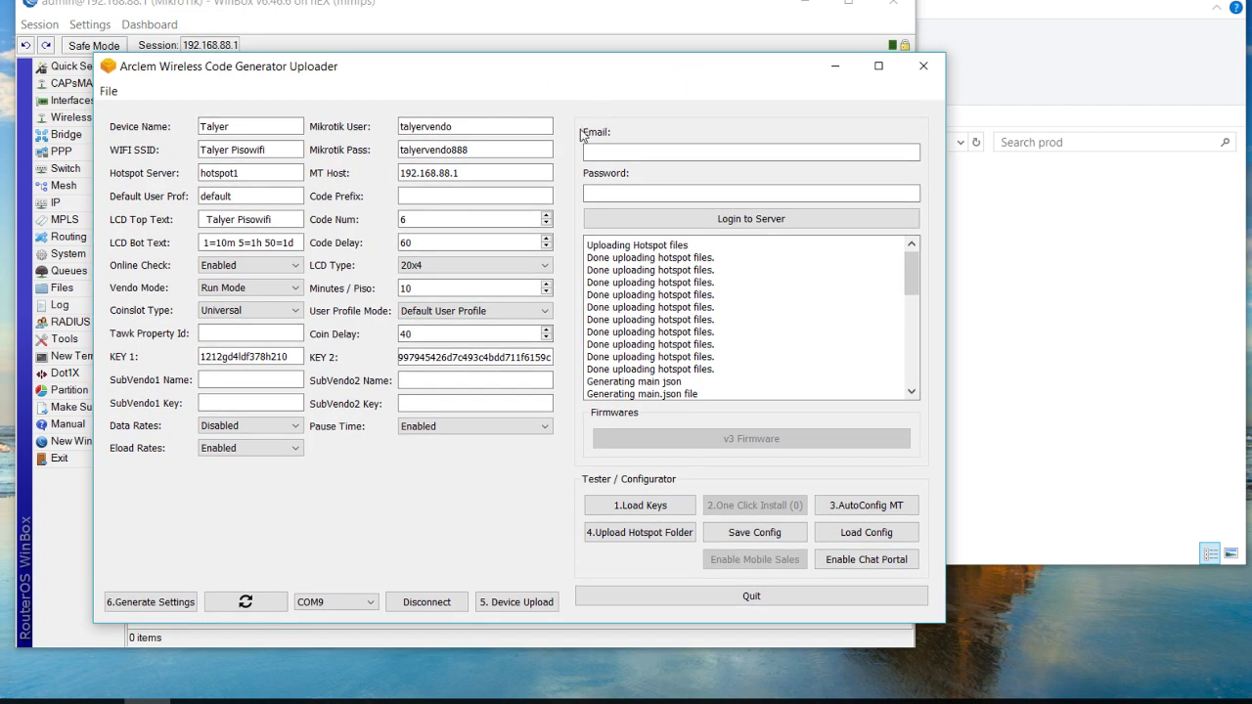
double_click(224, 357)
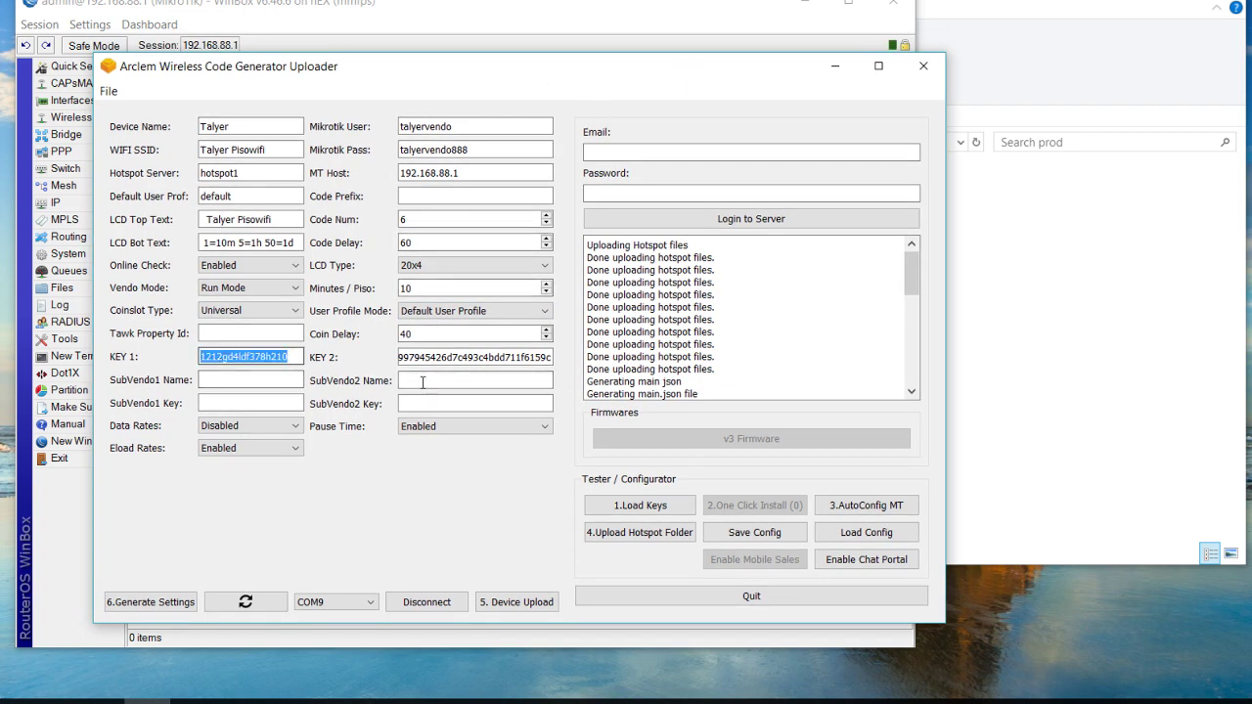
double_click(440, 358)
click(440, 360)
drag(477, 358, 330, 355)
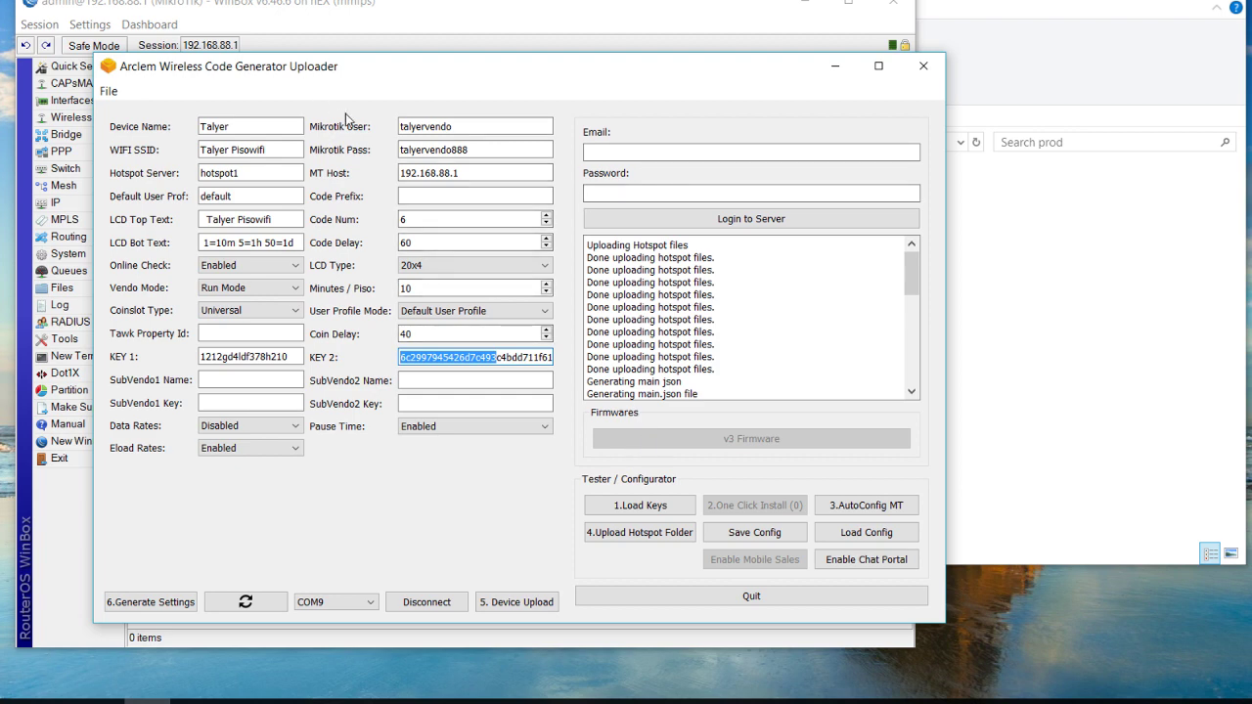
Open the Time Price Settings and examine the validity choices available for a new price
click(125, 95)
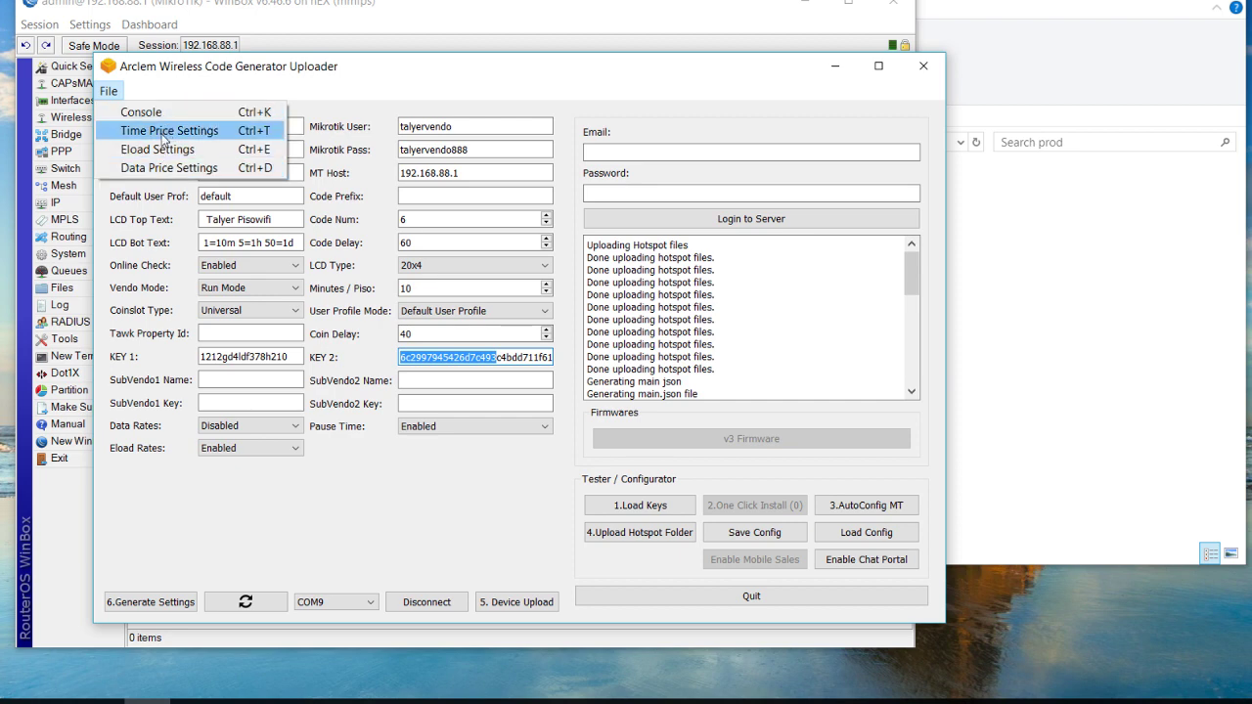
click(165, 134)
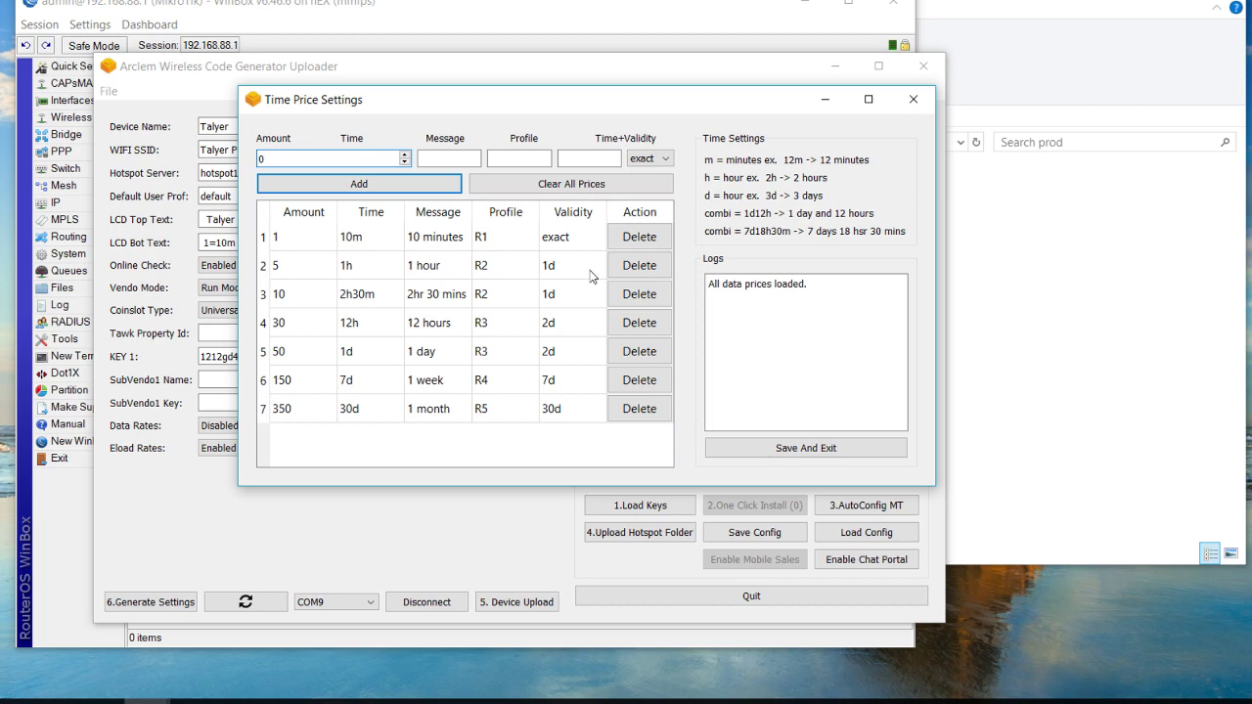
click(669, 160)
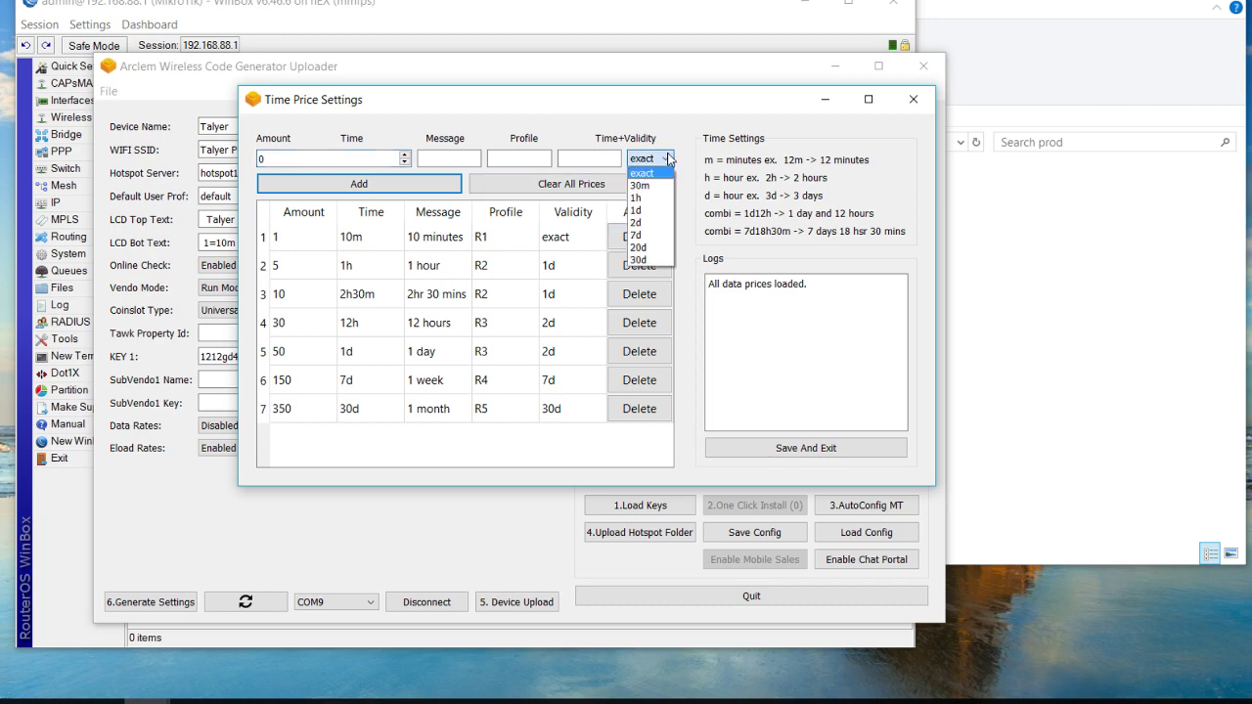
click(651, 160)
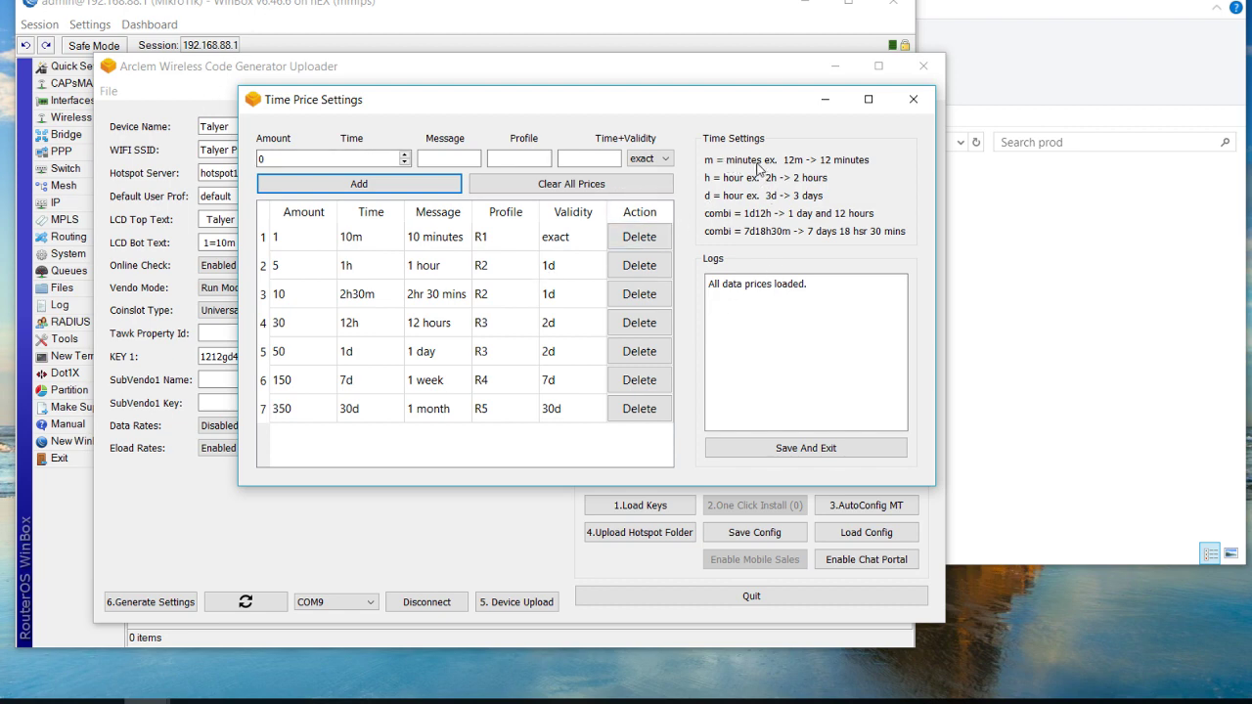
Switch to WinBox and examine the On Login script of the R1 hotspot user profile, closing the profile without changes
click(362, 8)
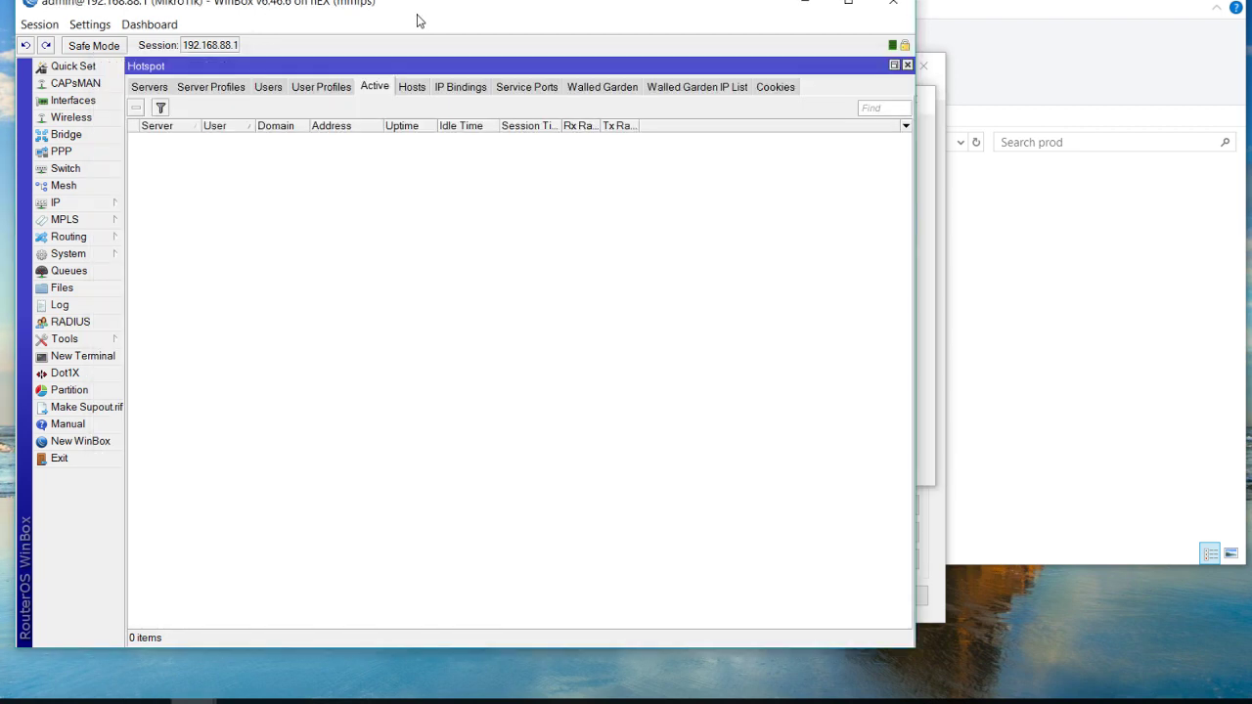
click(313, 90)
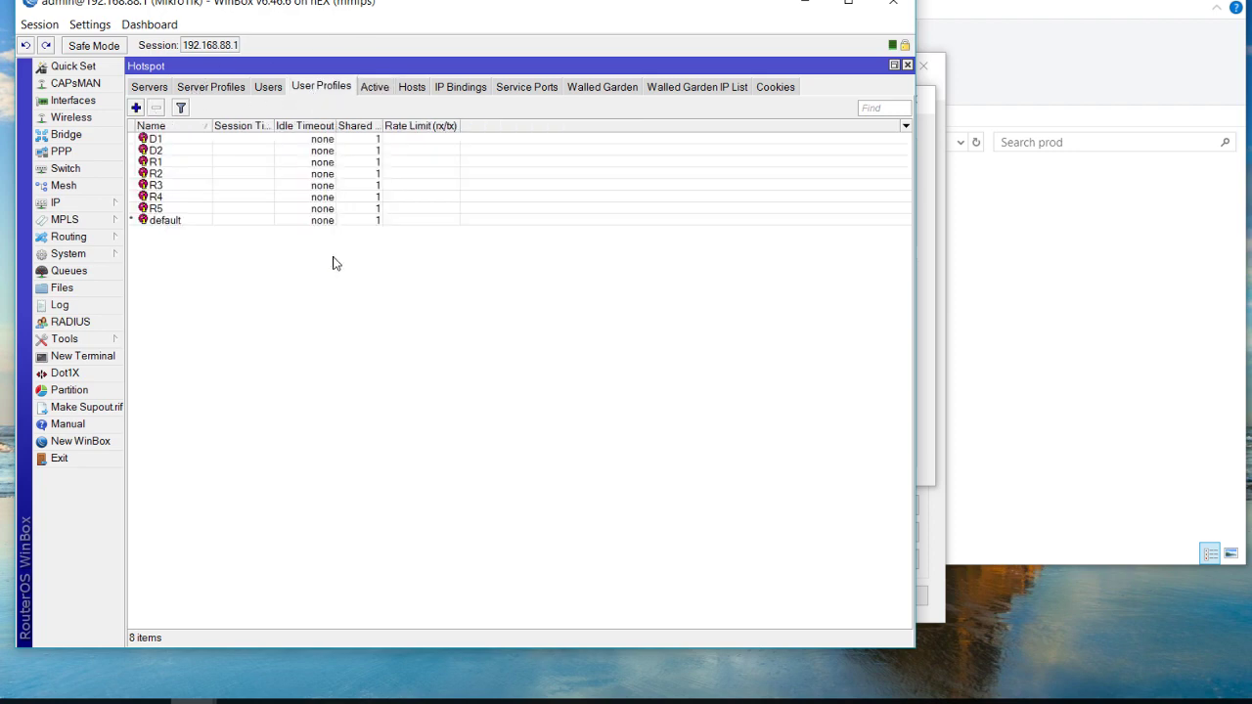
double_click(176, 163)
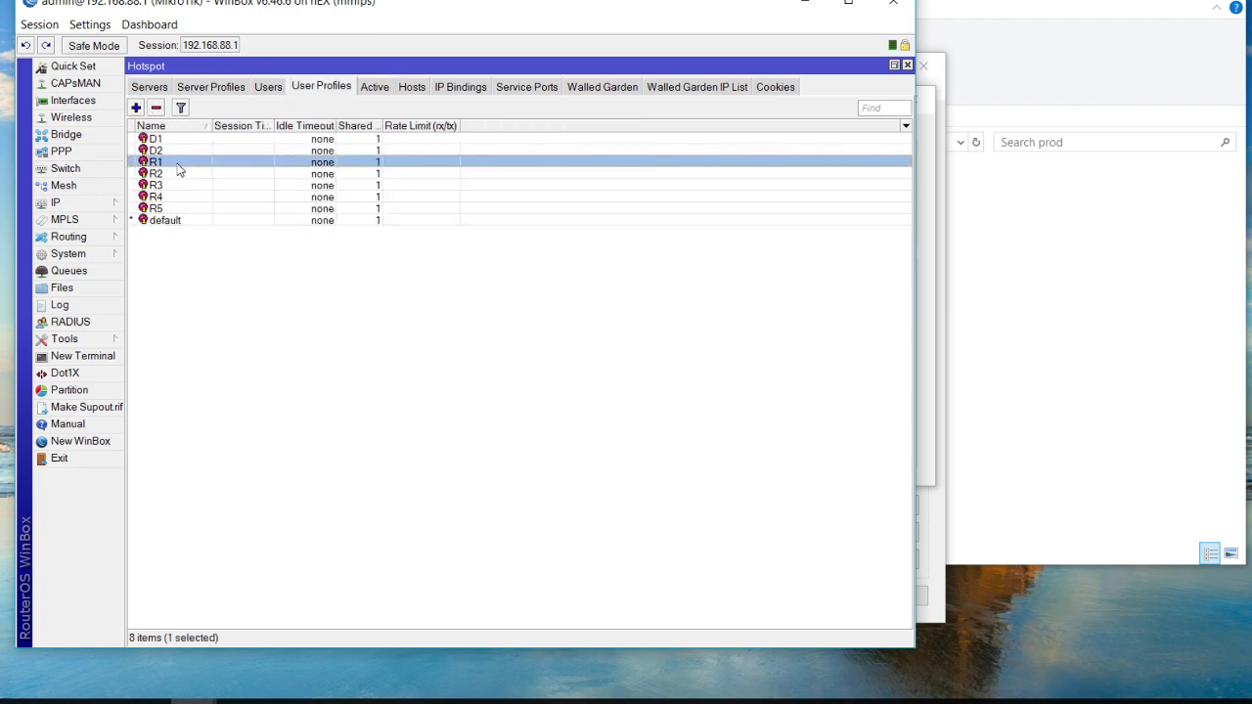
click(655, 203)
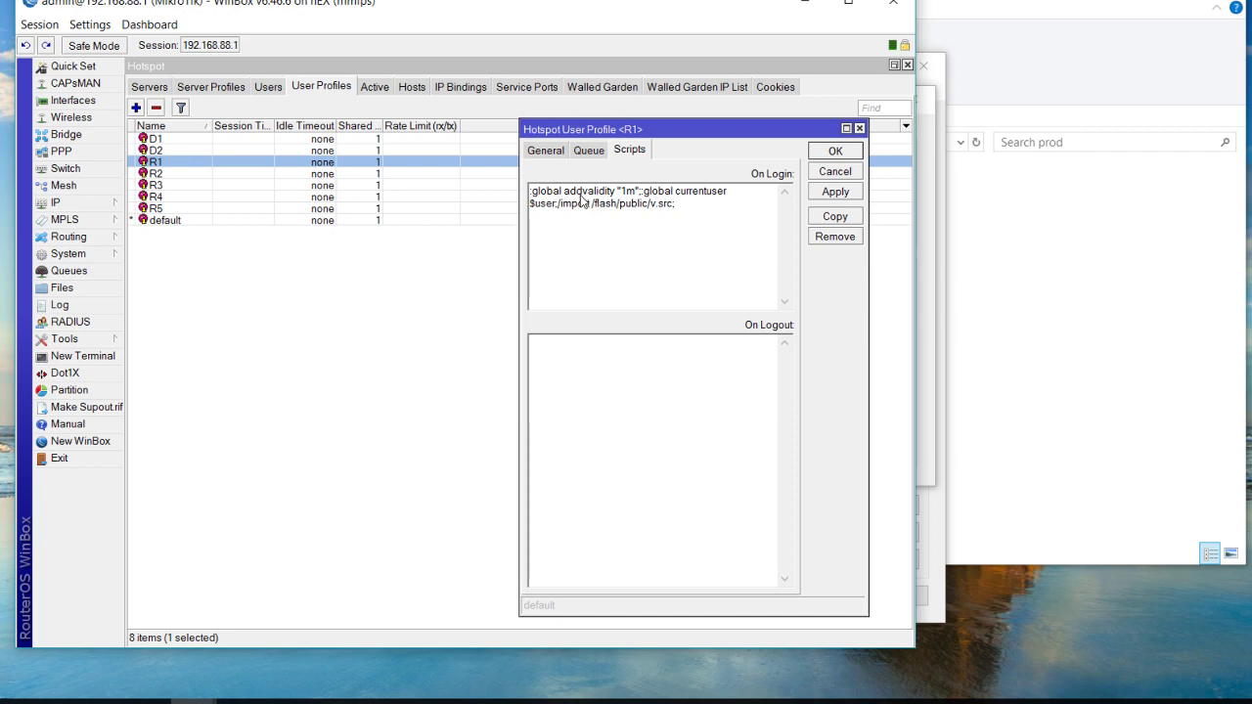
drag(582, 200, 636, 197)
click(624, 194)
double_click(688, 209)
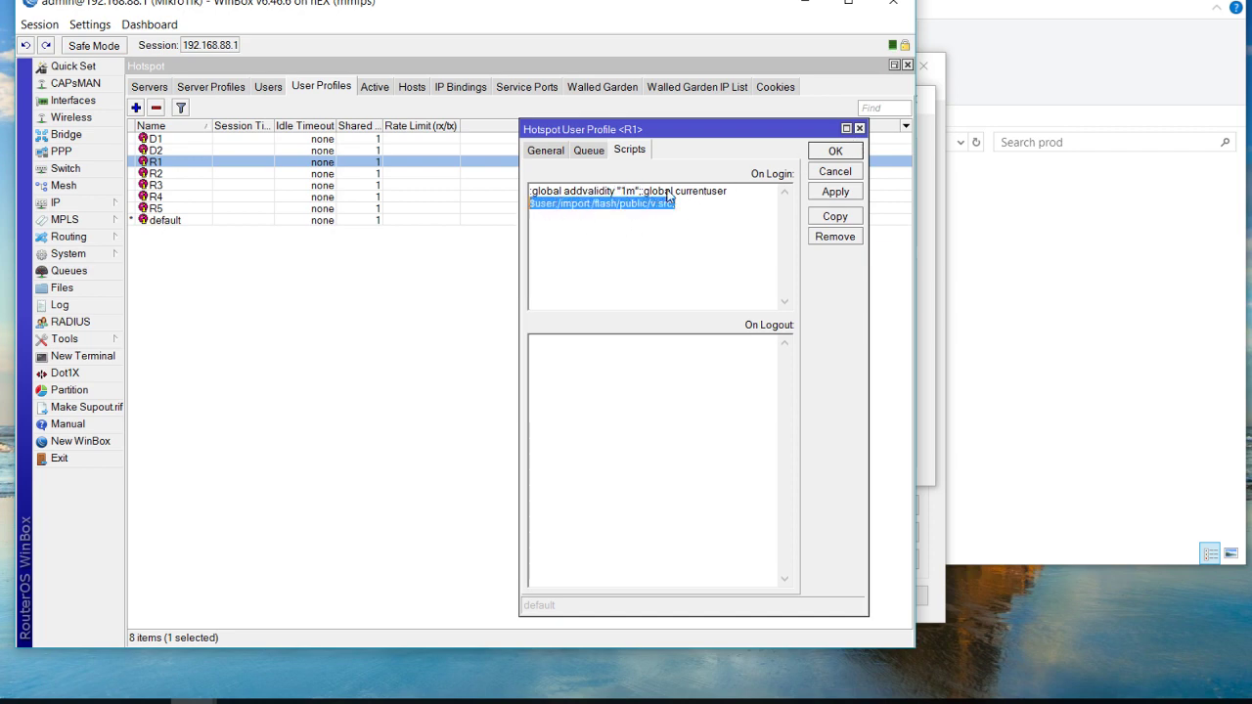
click(860, 130)
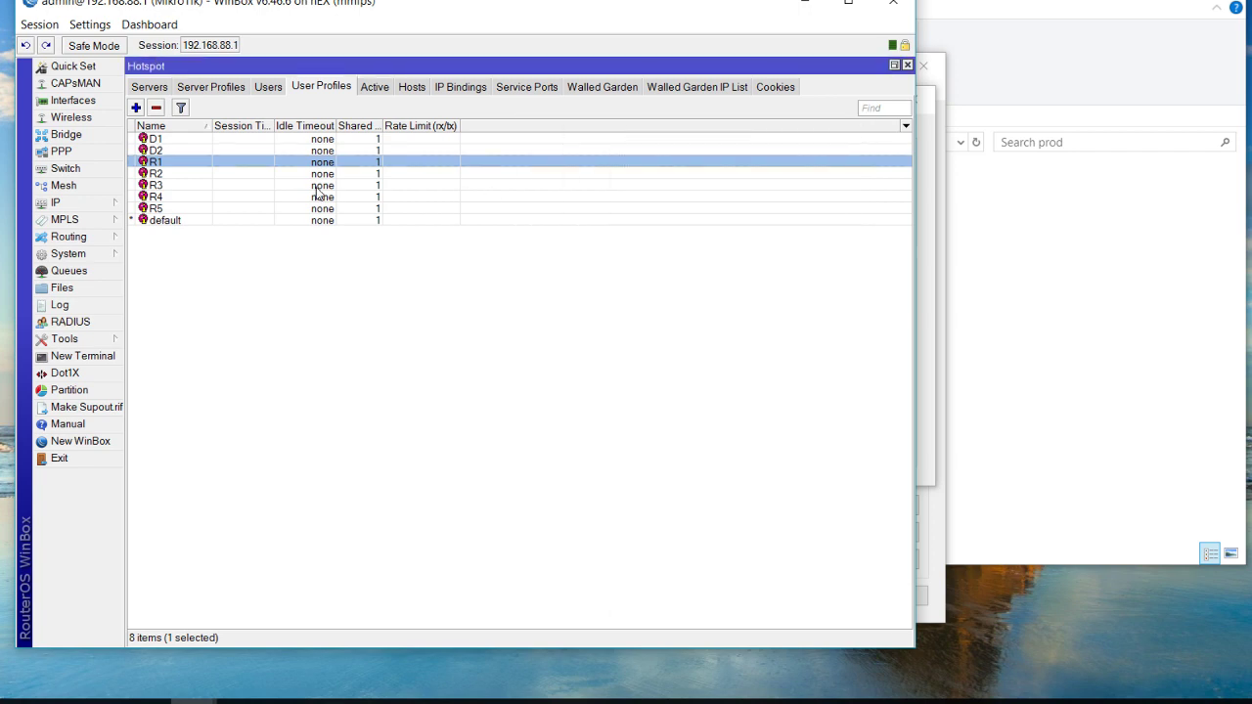
click(207, 176)
click(274, 187)
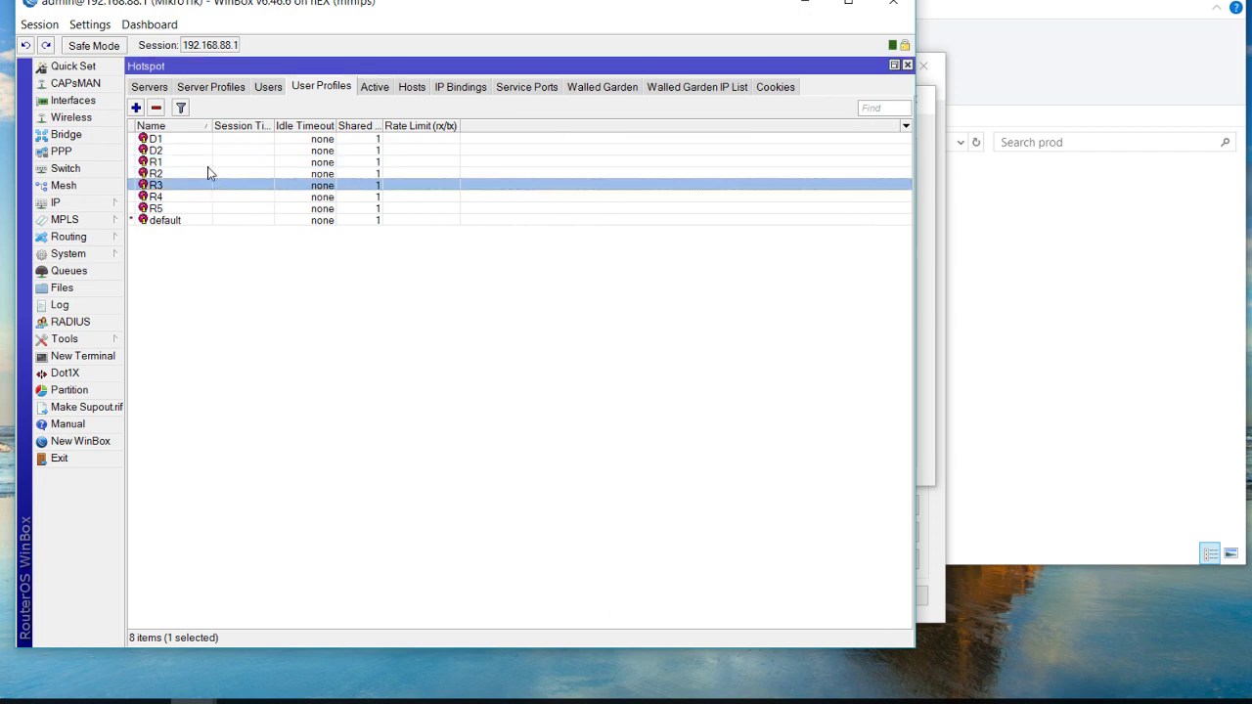
Inspect the hotspot1 user in the hotspot users list and its matching entry in the system Scheduler
click(231, 89)
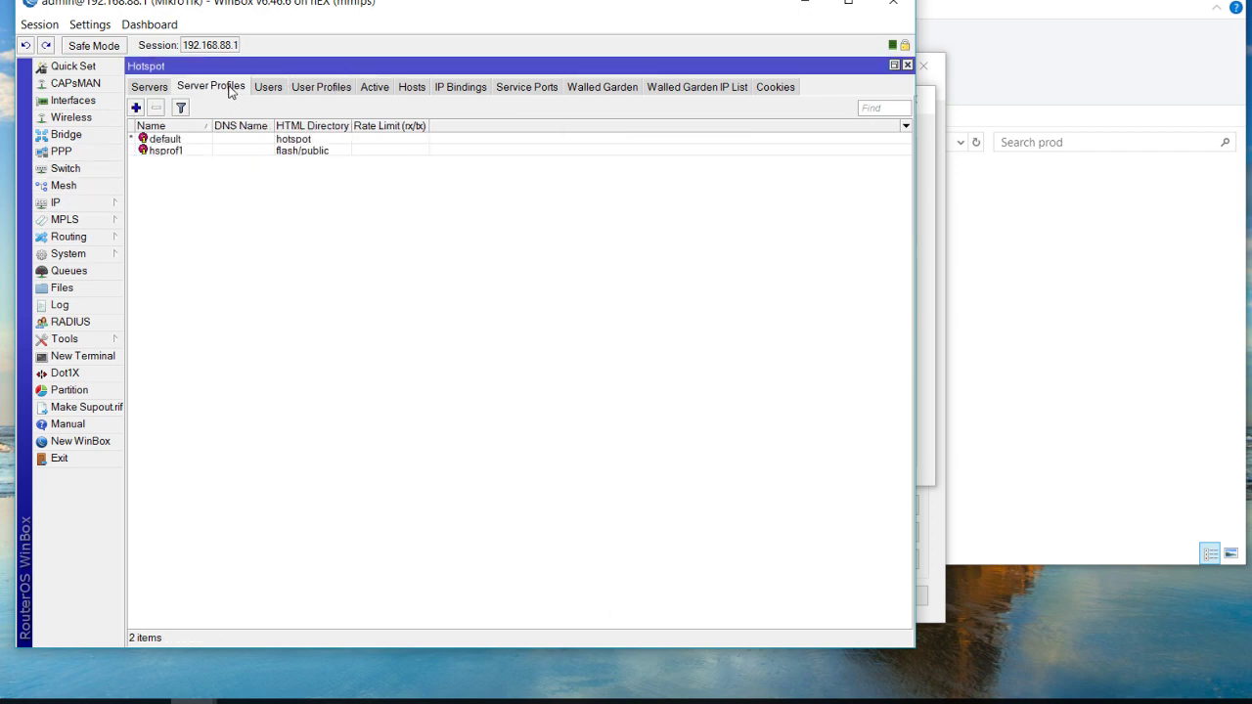
click(269, 89)
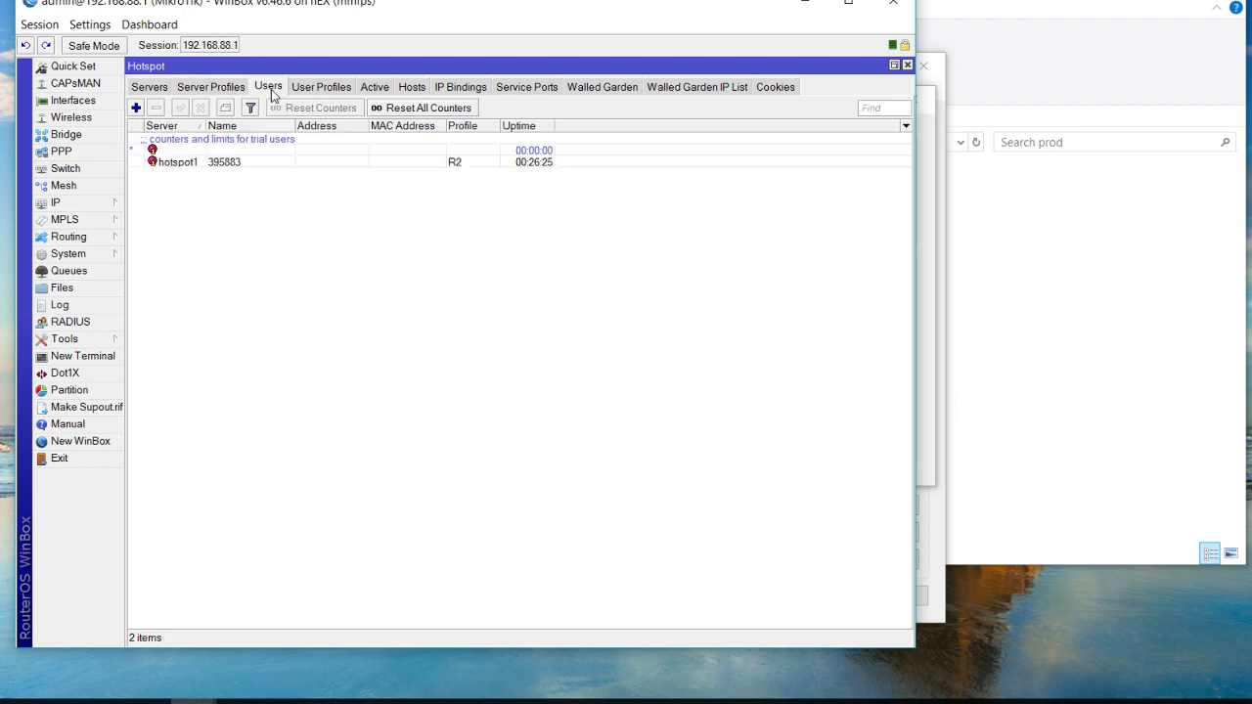
click(428, 162)
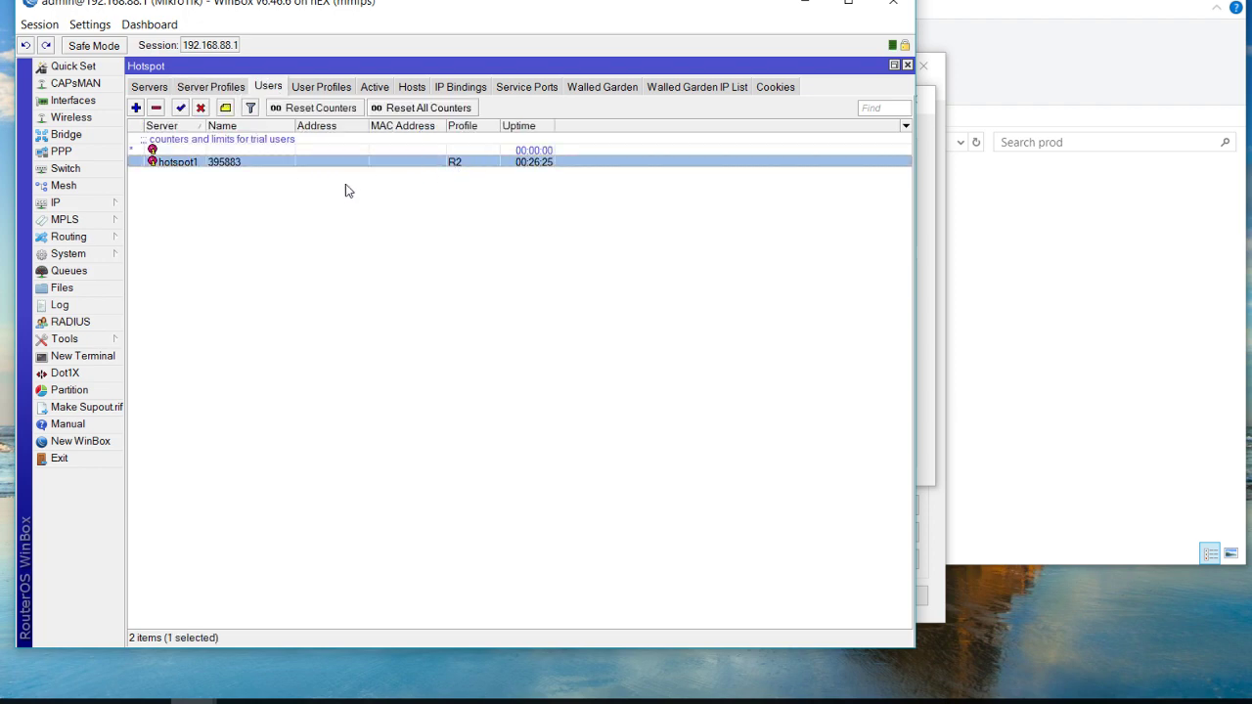
click(88, 255)
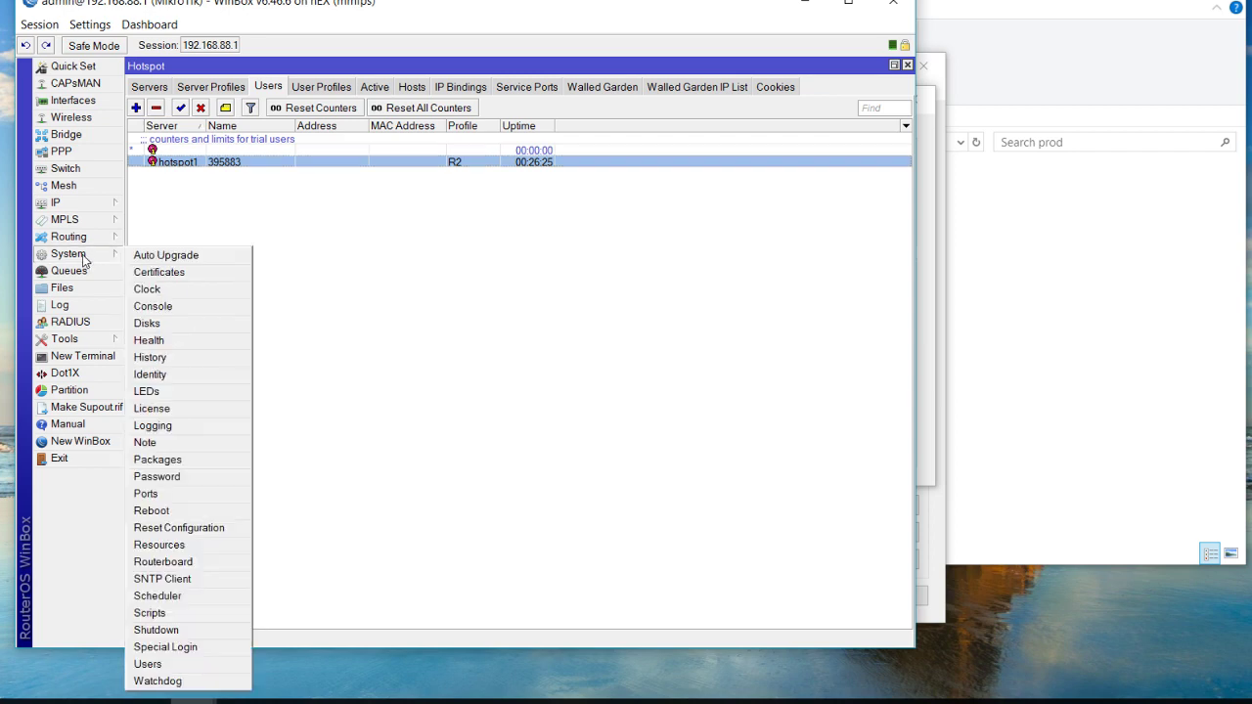
click(172, 595)
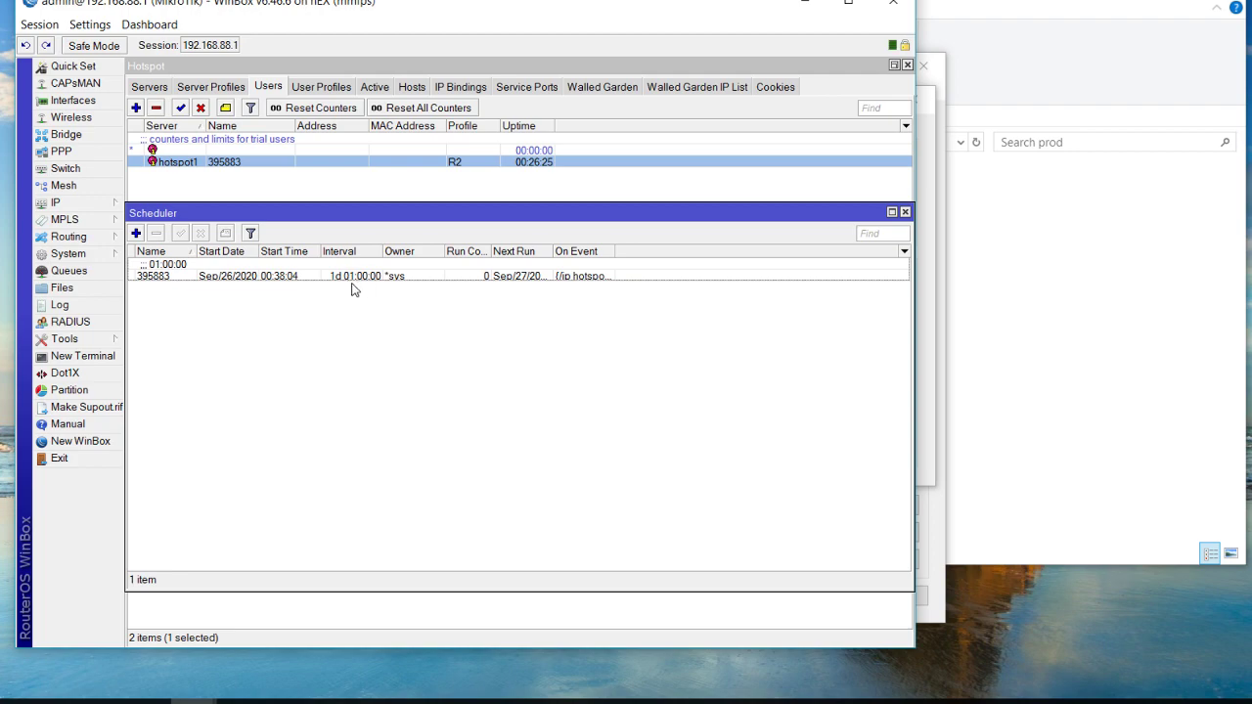
mouse_move(514, 5)
mouse_down()
mouse_move(537, 85)
mouse_move(525, 0)
mouse_up()
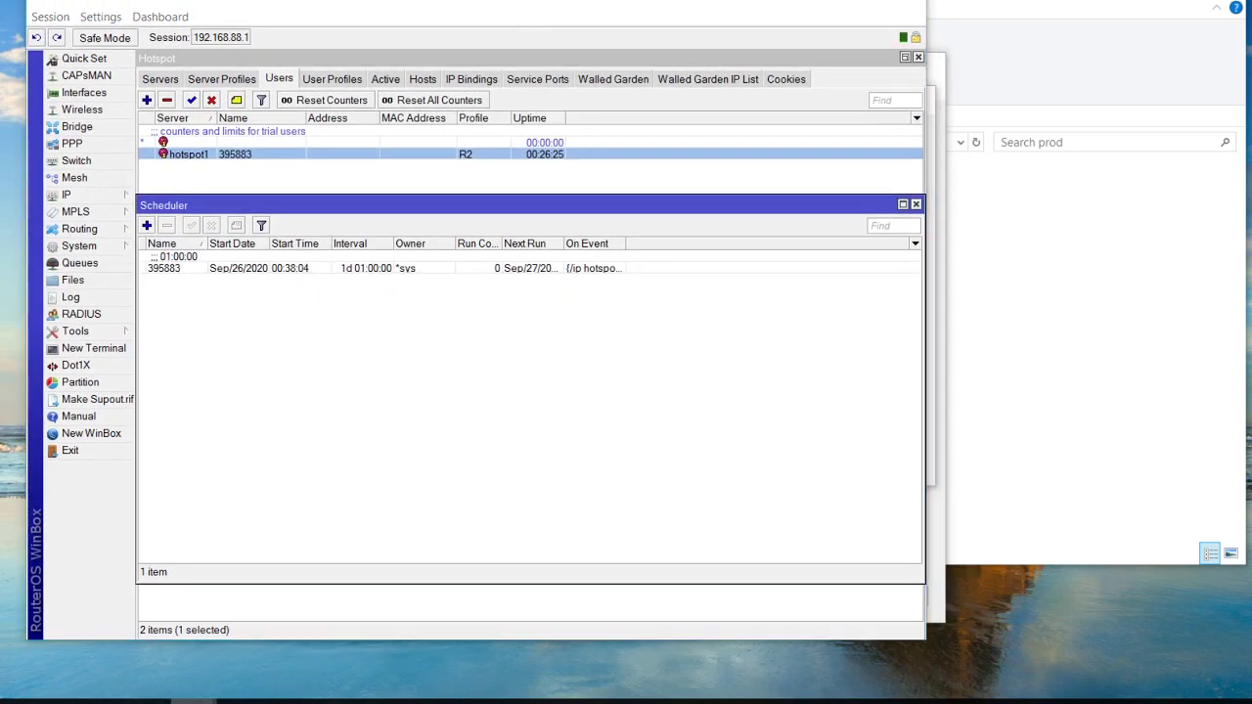
Return to the Time Price Settings window and reposition it over WinBox to view the price table and time format notes
mouse_move(195, 701)
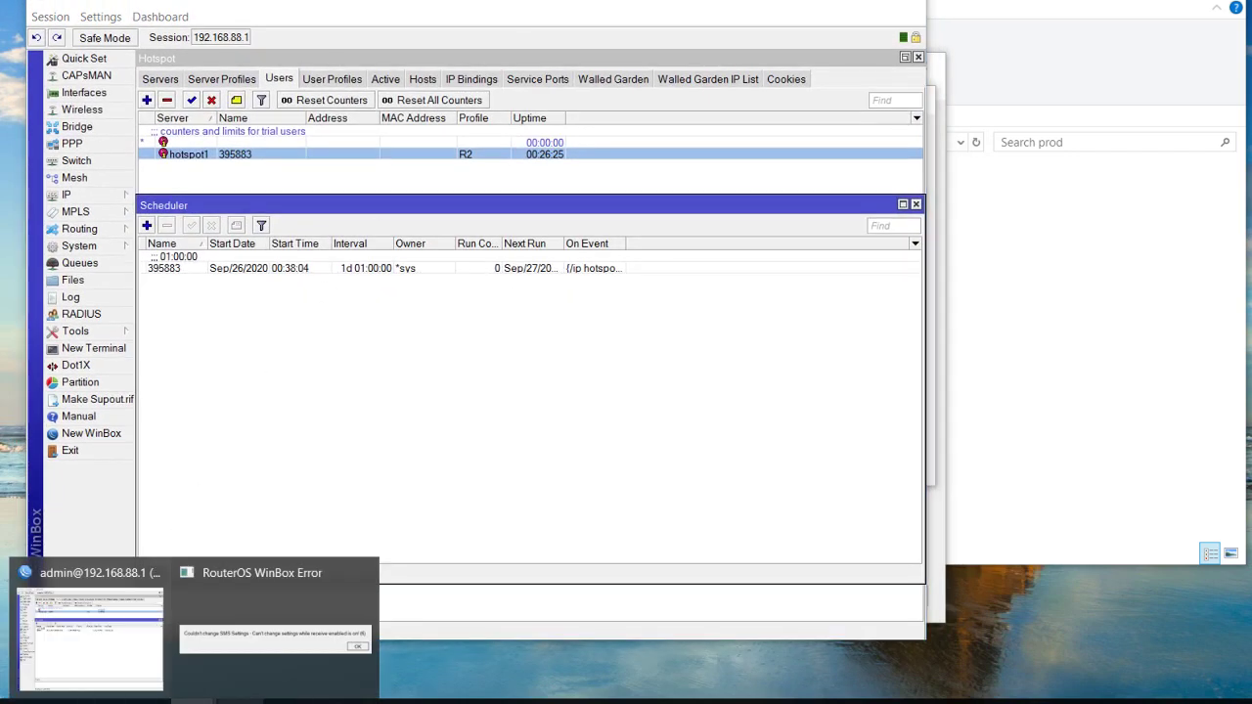
click(177, 662)
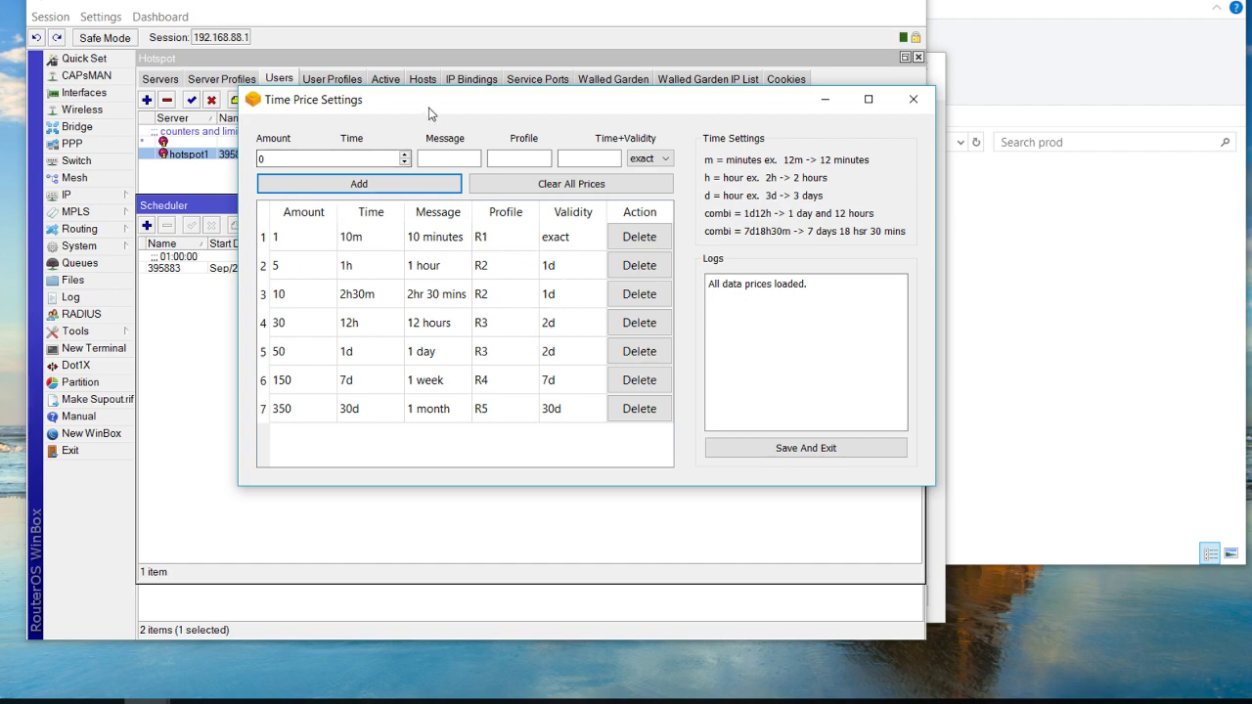
drag(430, 106, 371, 176)
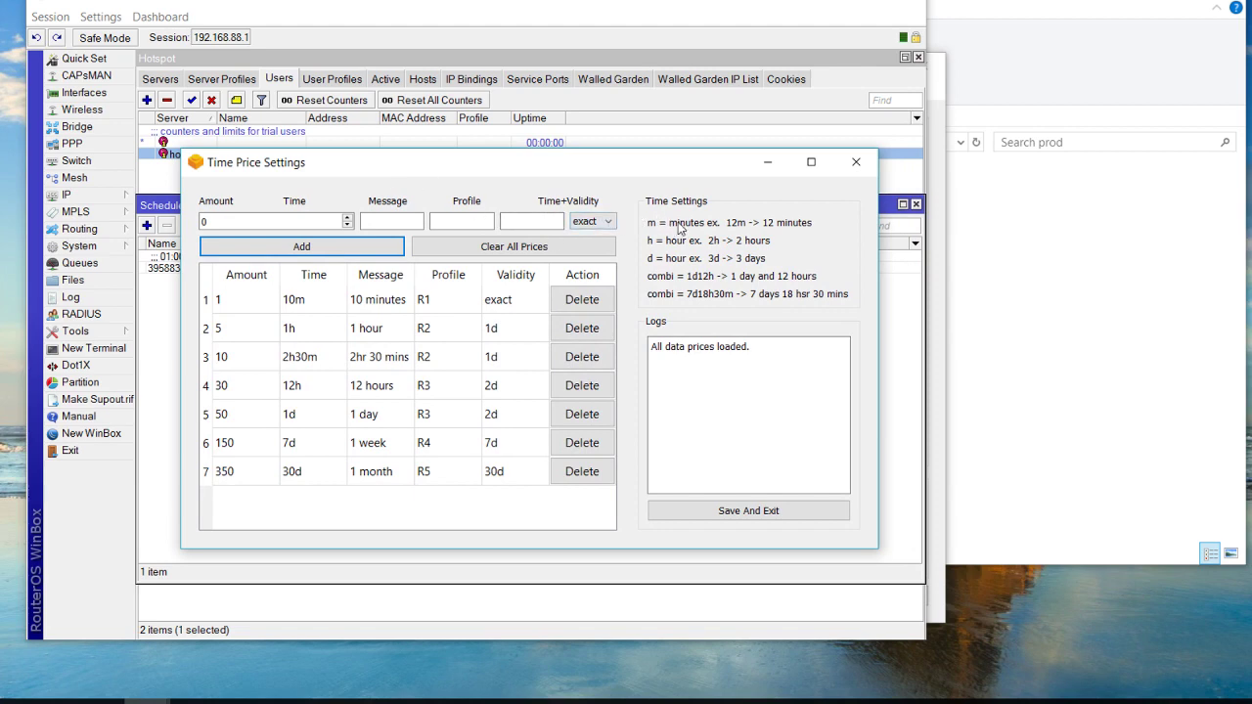
Examine the Time+Validity choices and the validity cell of the 150 price, then close Time Price Settings without changes
click(606, 222)
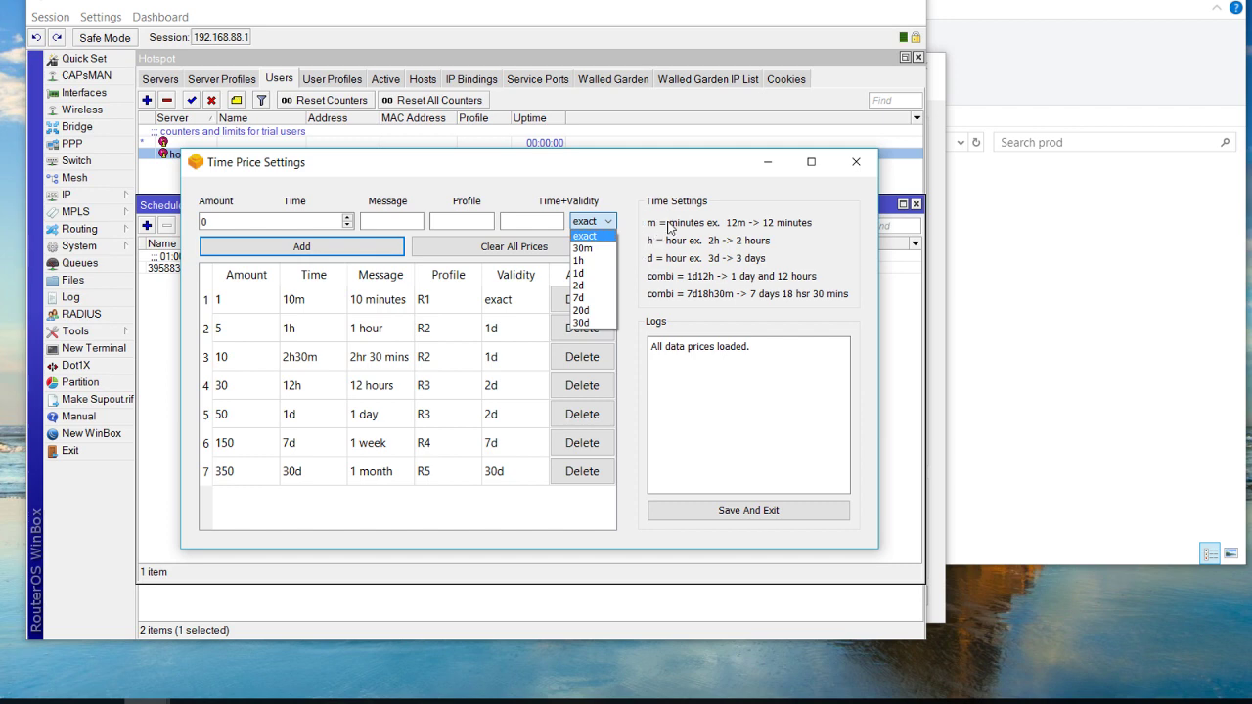
click(598, 222)
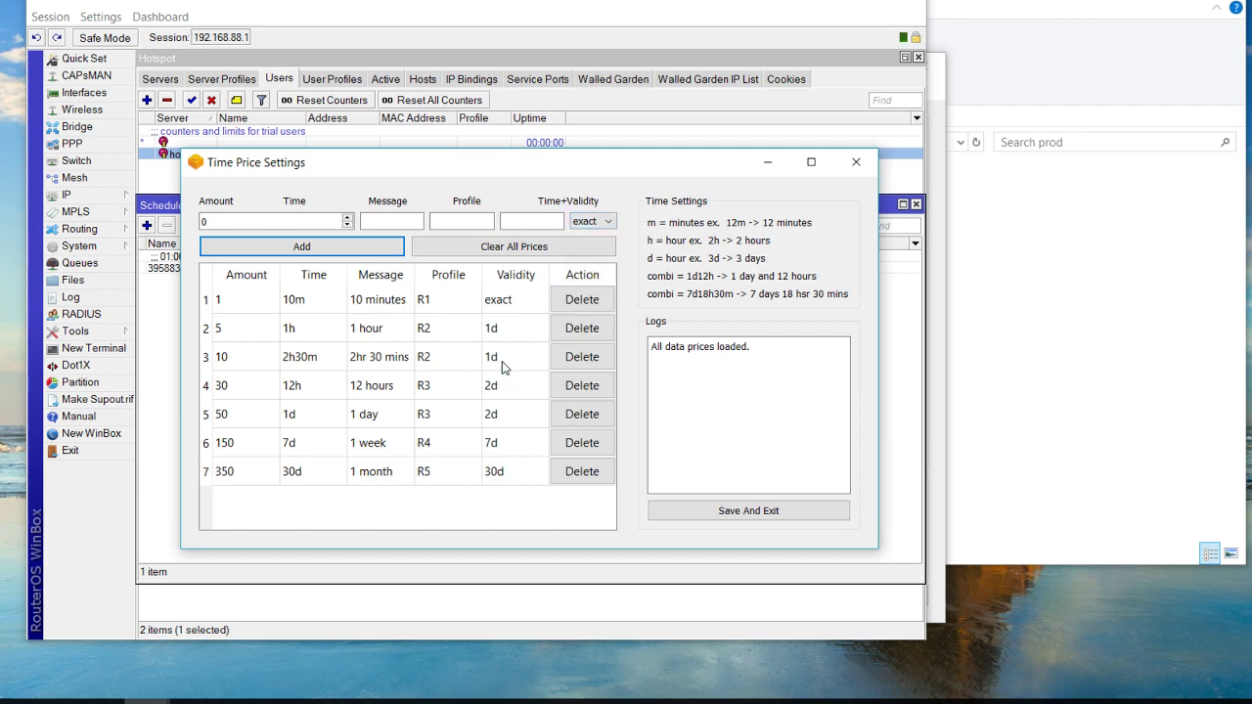
click(496, 444)
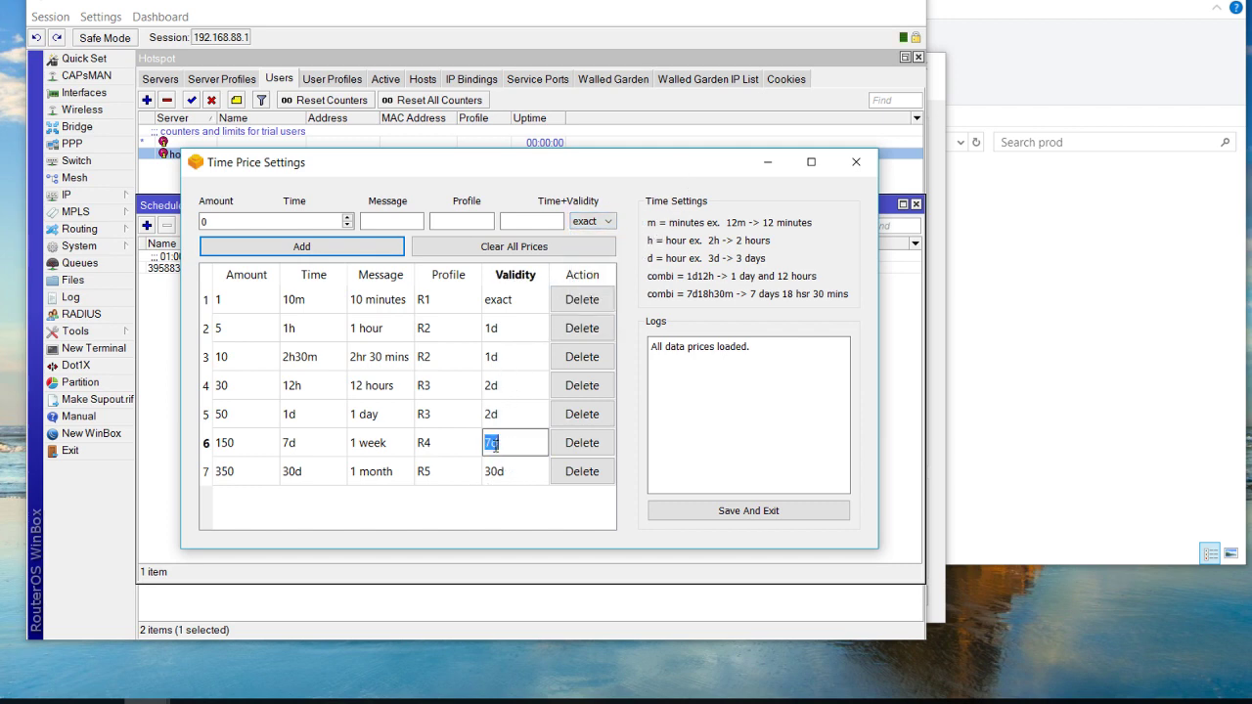
click(494, 443)
key(Return)
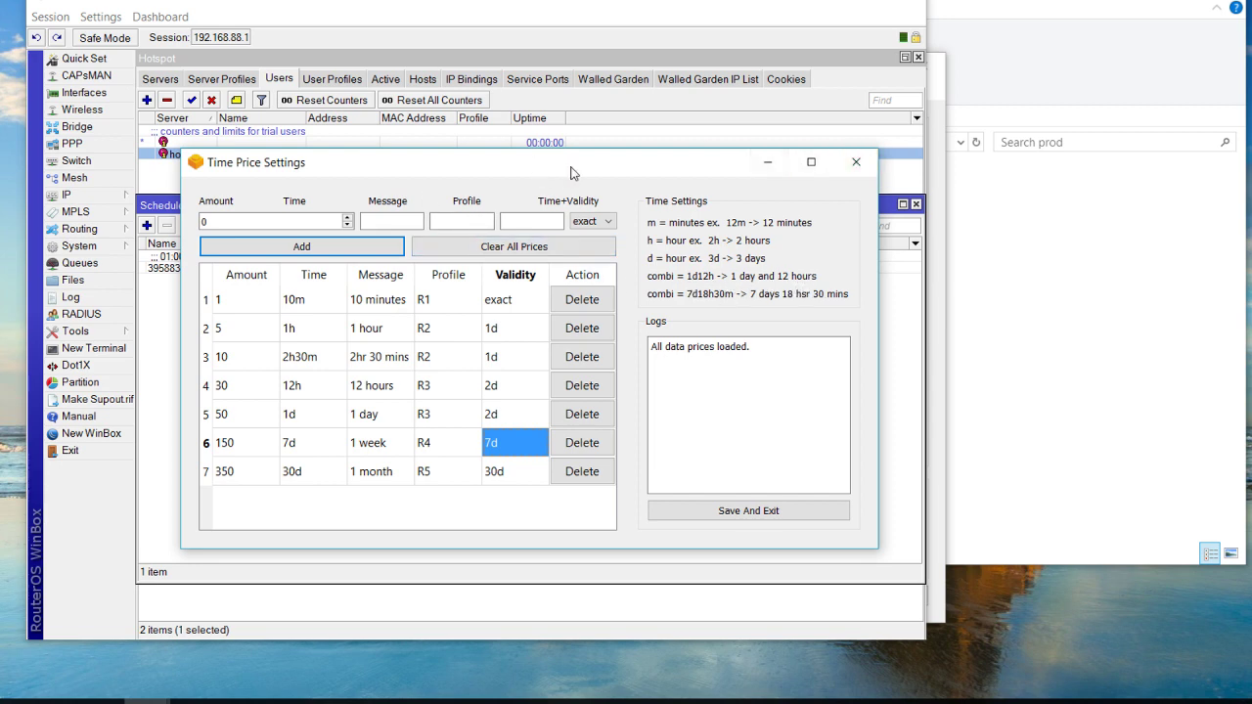
click(857, 164)
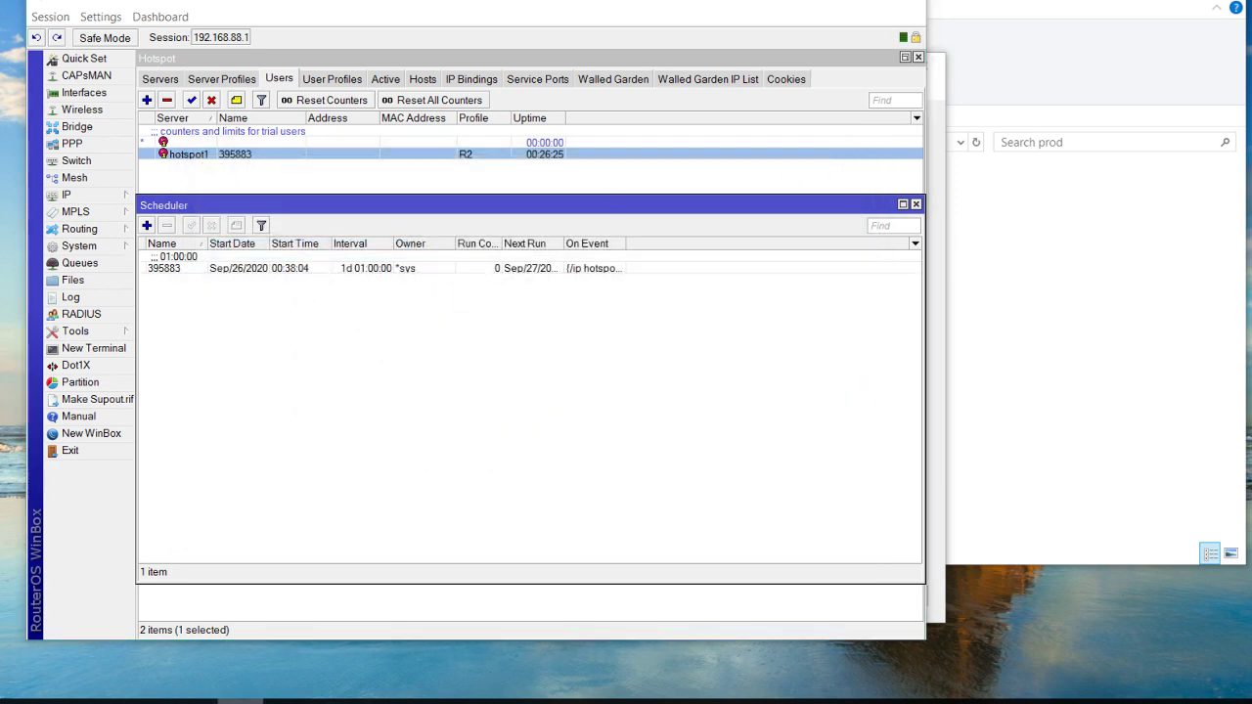
Switch to the Arclem Wireless Code Generator Uploader, view the Eload Settings, and close them without changes
click(148, 701)
click(108, 91)
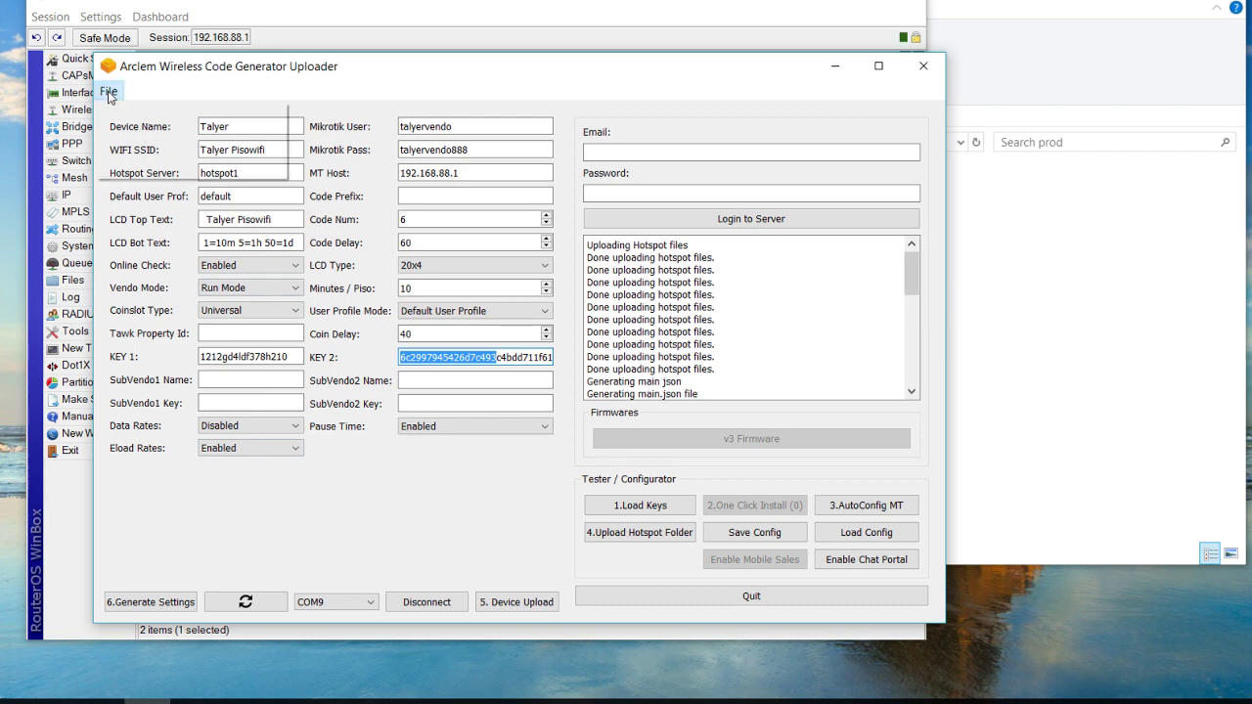
click(146, 149)
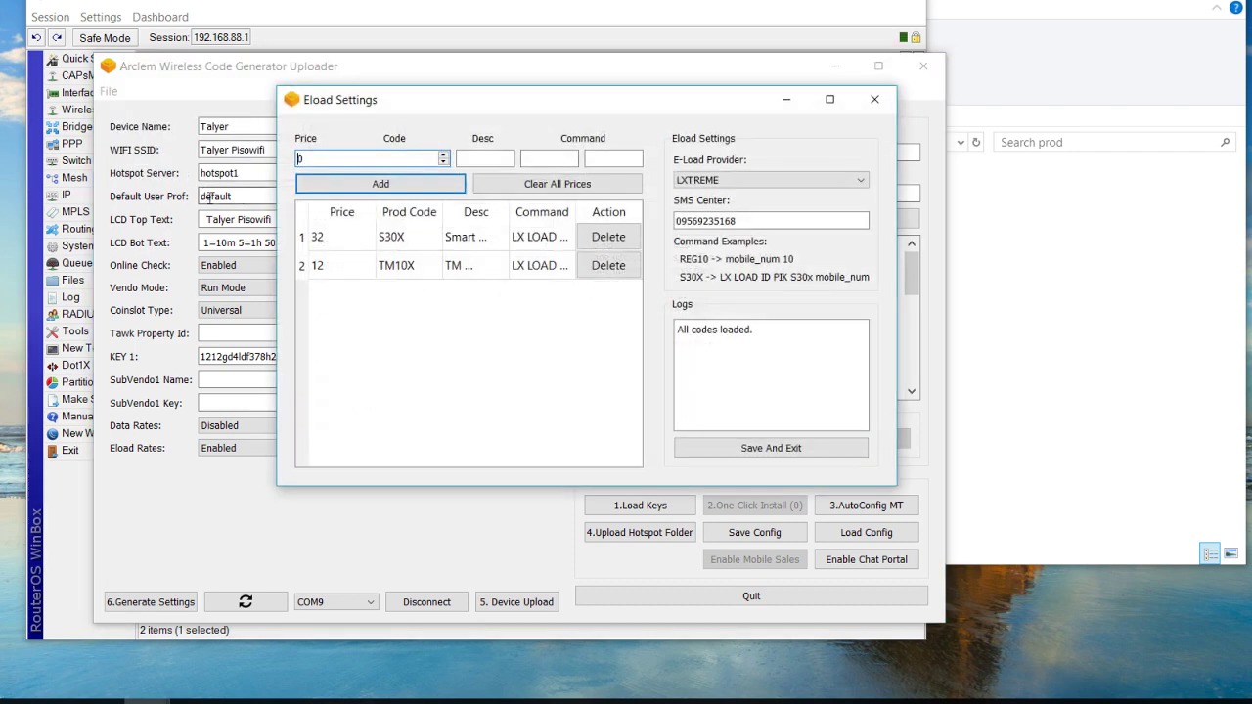
click(875, 99)
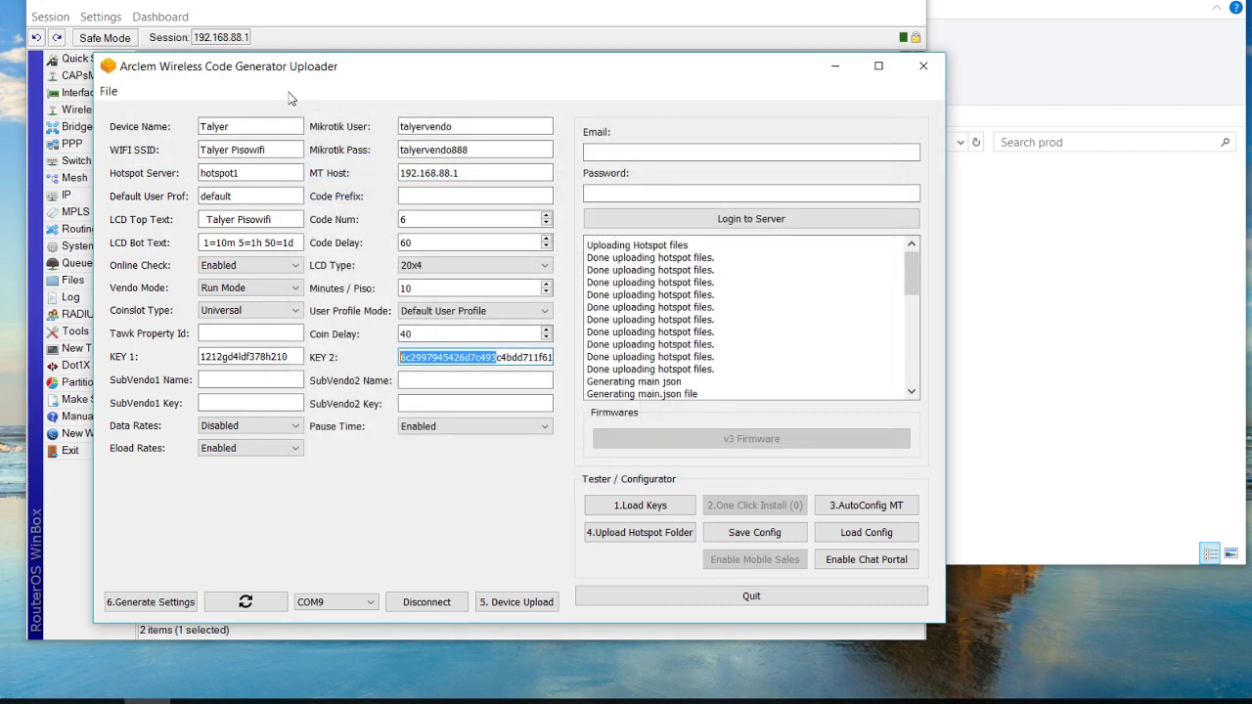
Open the Data Price Settings and examine the price, product code, data, profile and validity of the two listed data prices
click(108, 94)
click(127, 169)
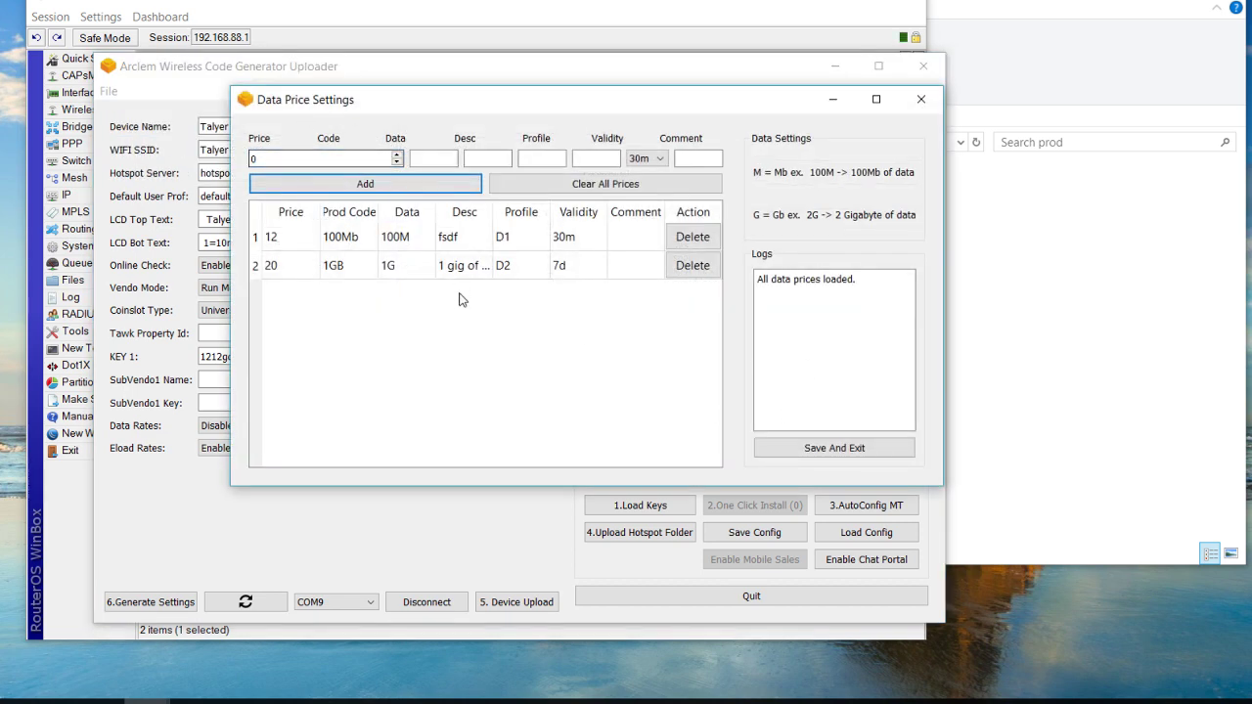
click(289, 243)
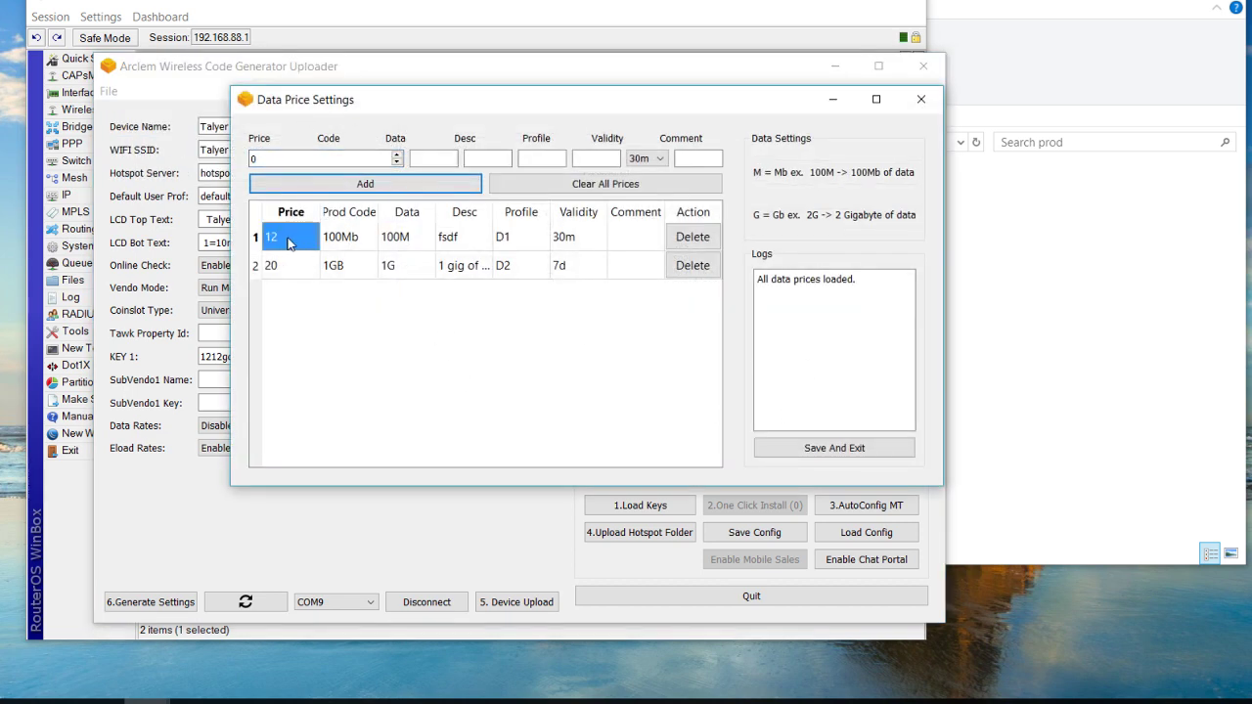
click(344, 248)
click(396, 249)
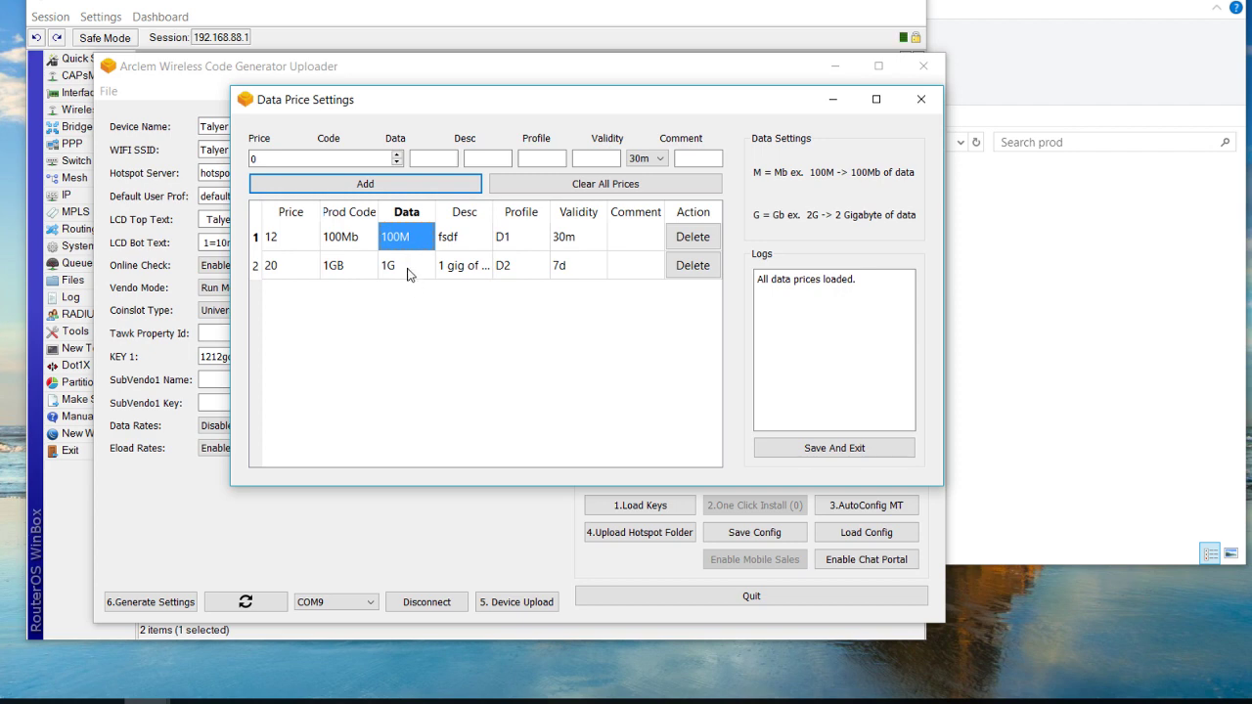
click(406, 275)
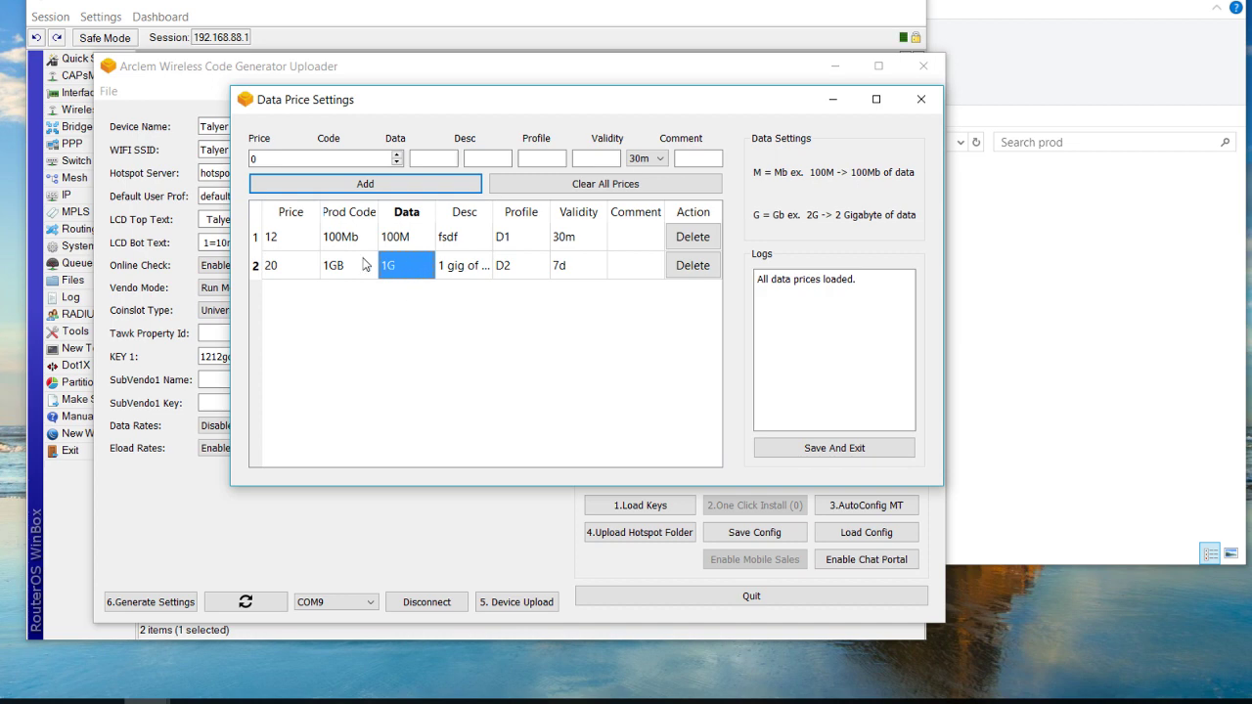
click(528, 240)
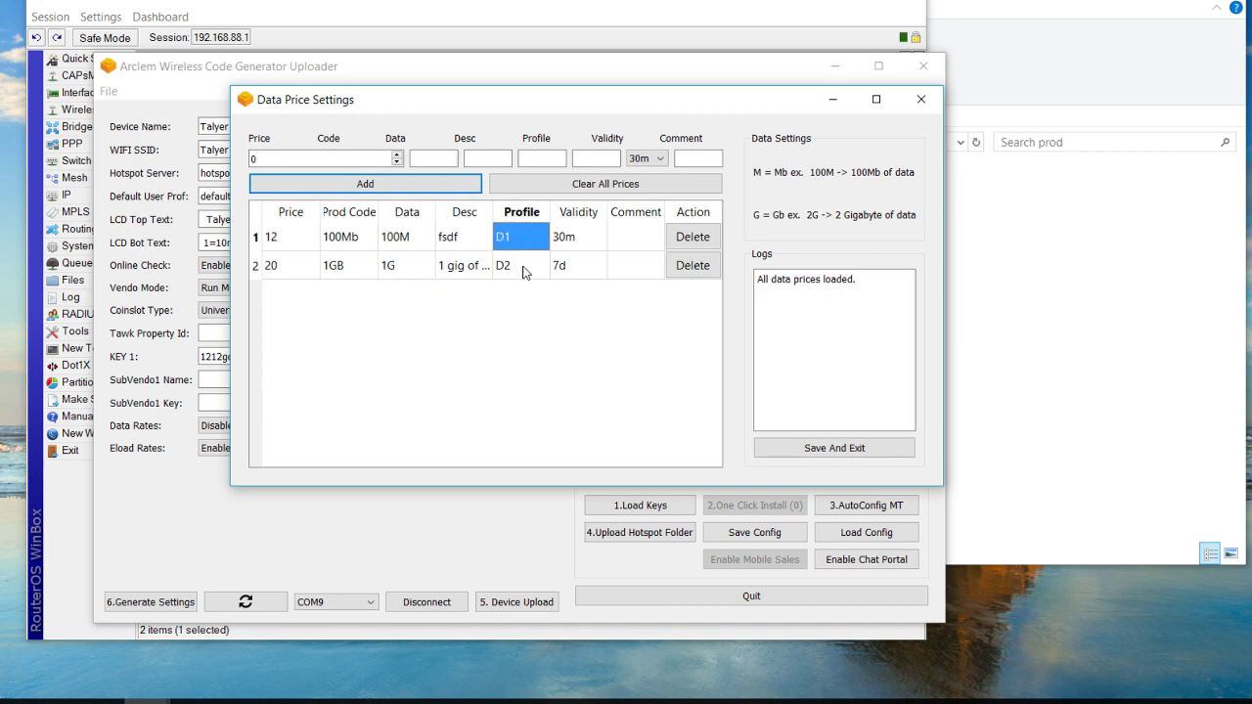
click(520, 273)
click(583, 245)
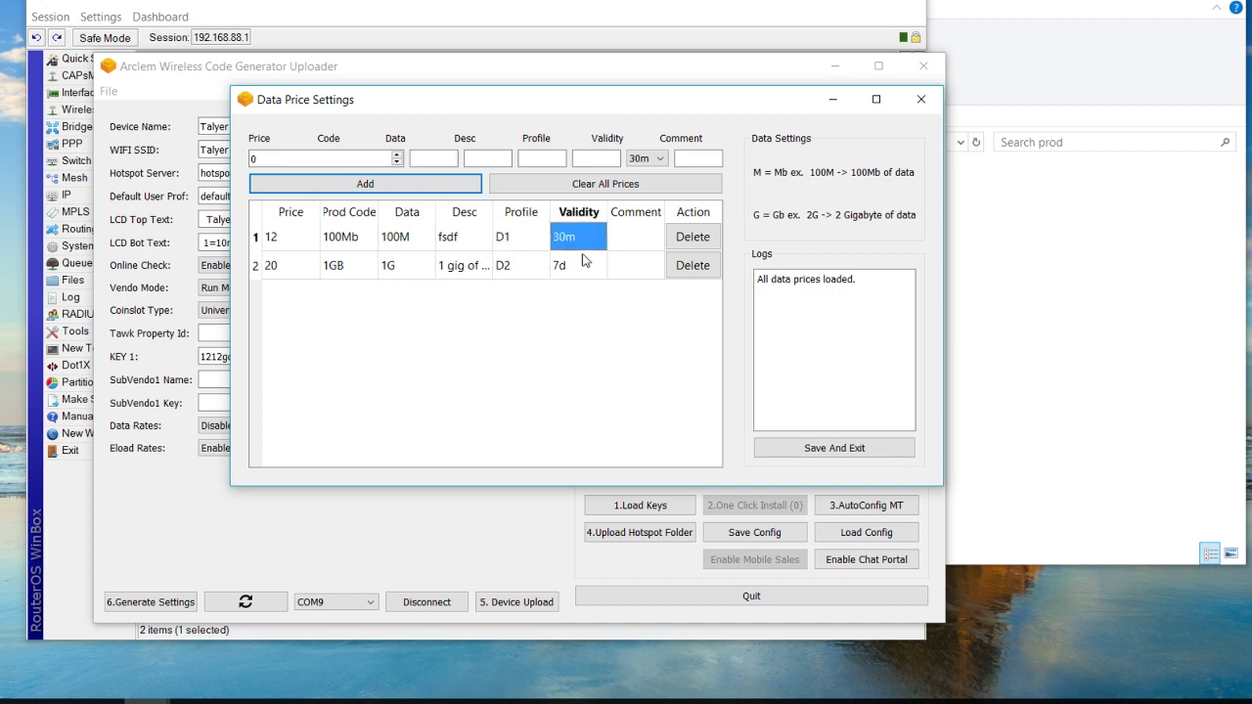
click(583, 268)
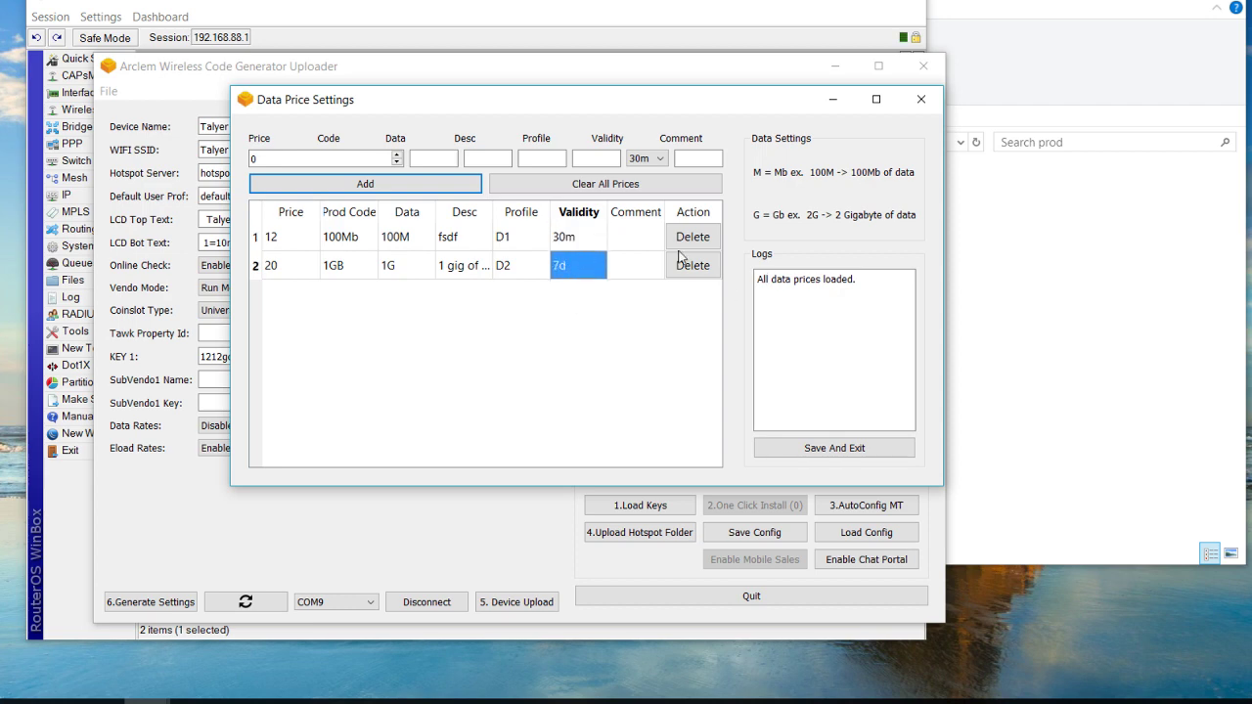
Examine the entry fields for a new data price and the product code and profile of the 1GB entry
click(392, 162)
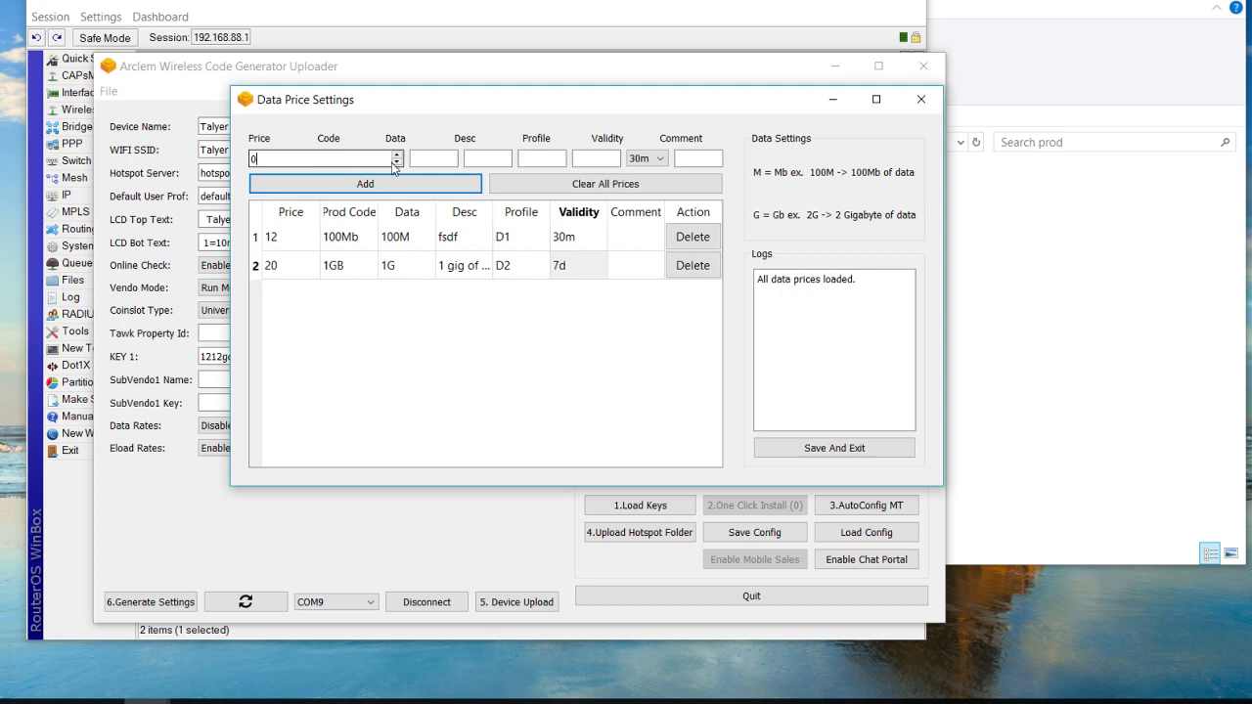
key(Tab)
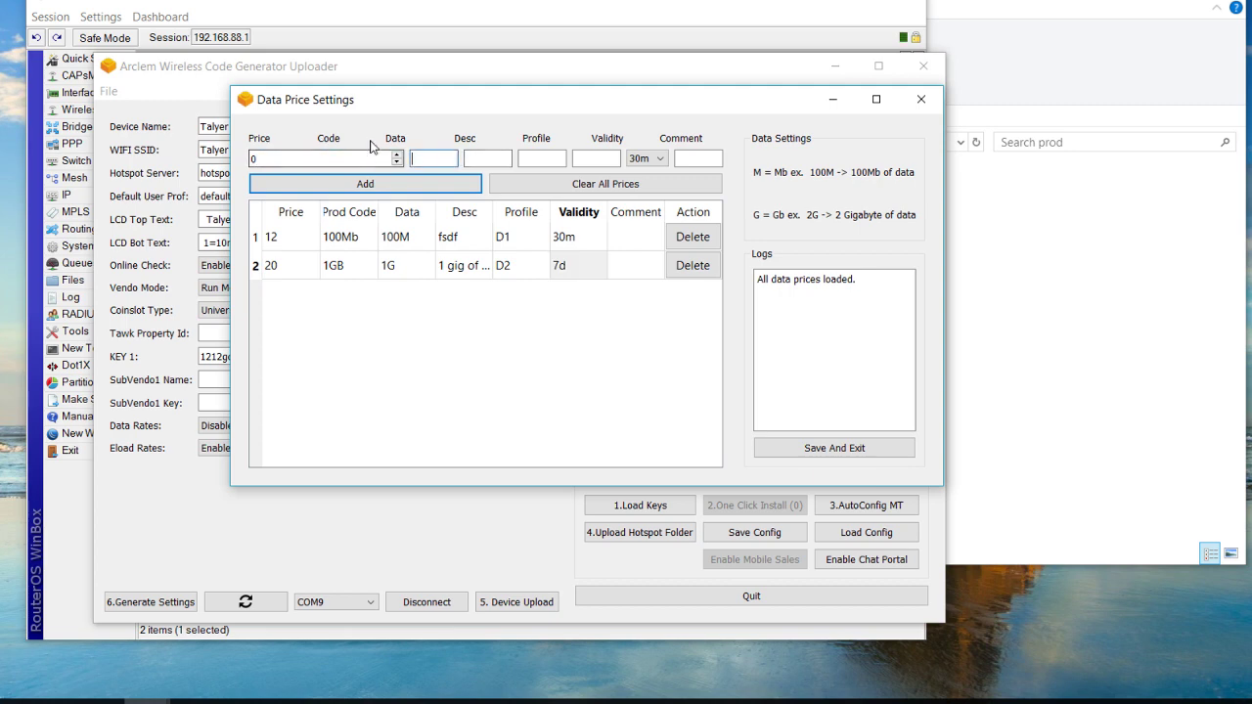
click(487, 157)
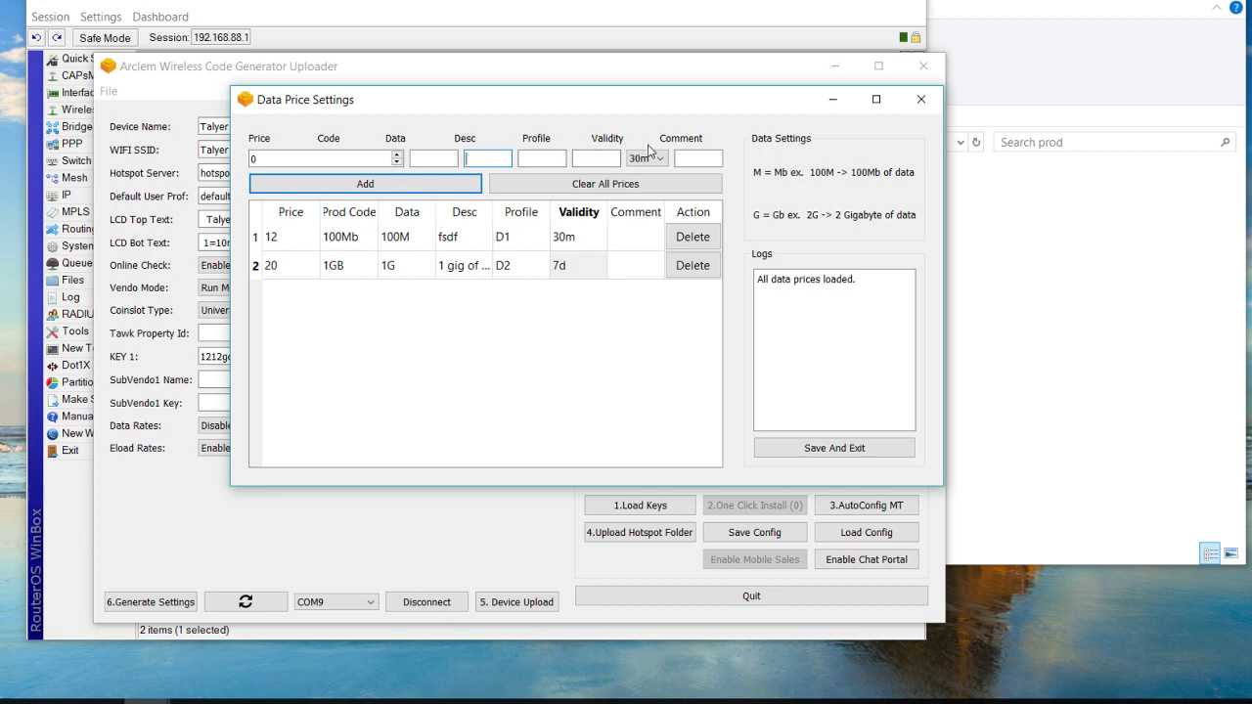
click(698, 160)
click(419, 298)
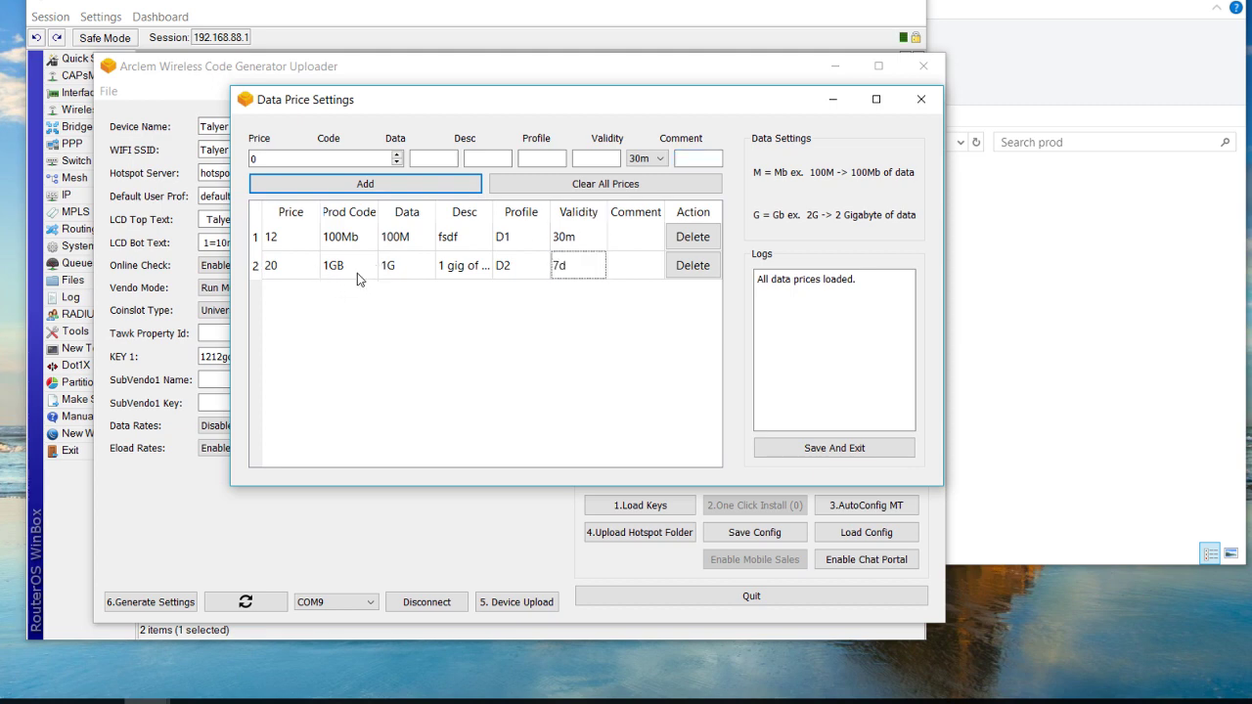
click(372, 272)
click(520, 272)
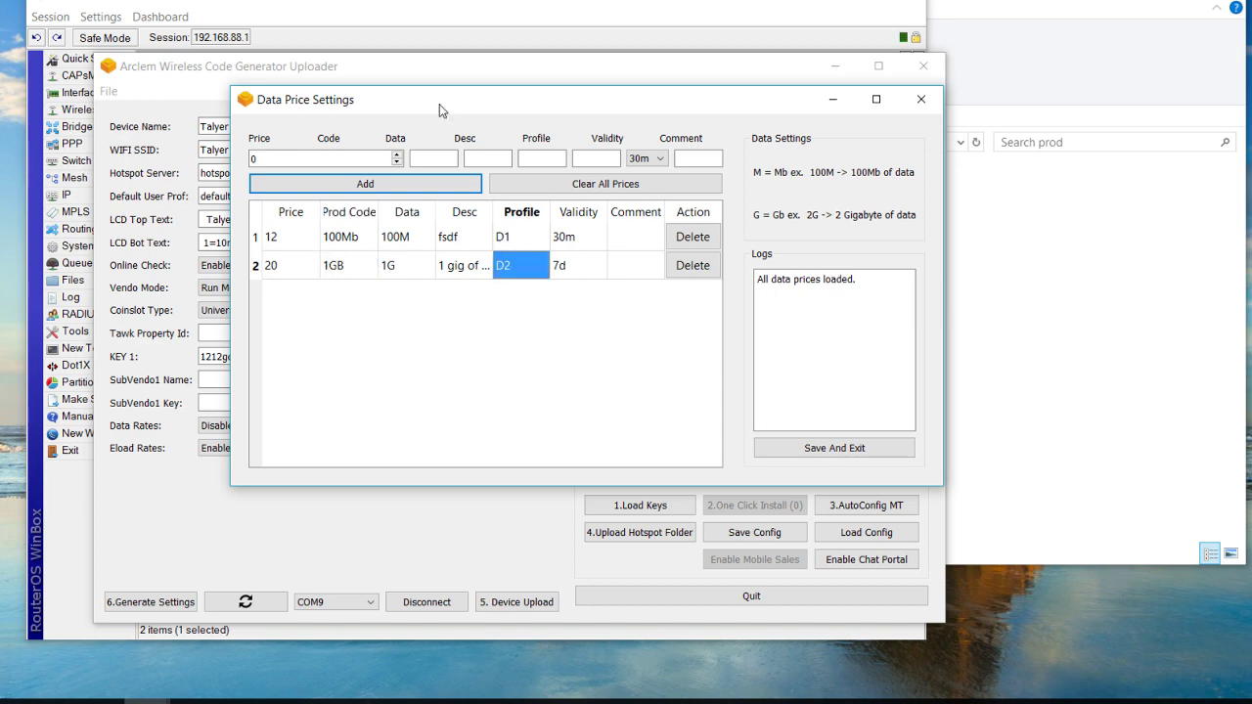
Switch to WinBox and examine the general settings and On Login validity script of the D2 hotspot user profile, closing it without changes
click(453, 3)
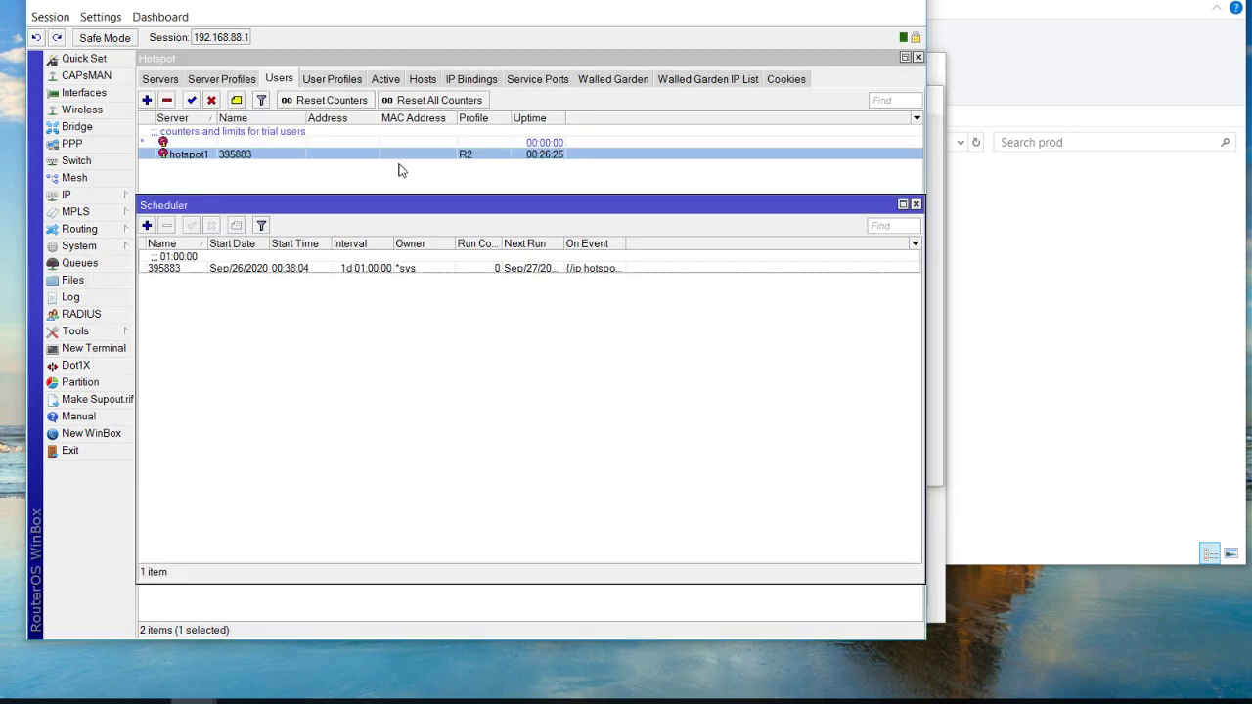
click(345, 79)
click(340, 79)
click(278, 80)
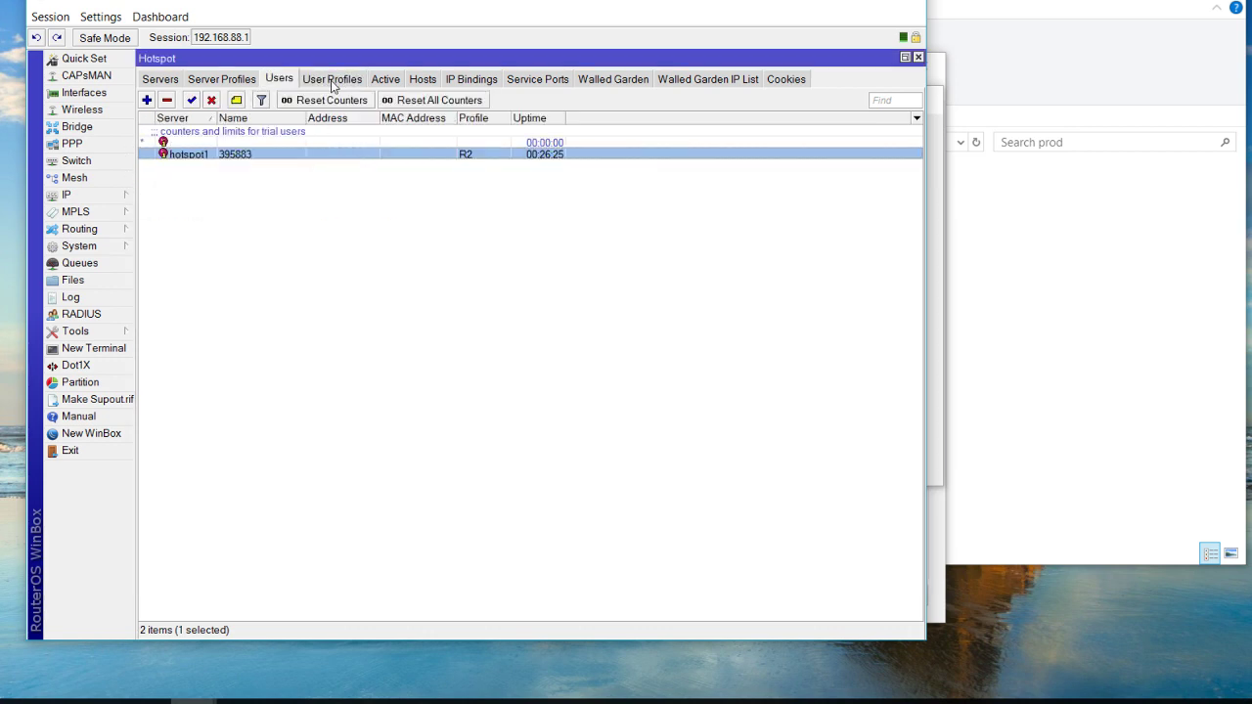
click(333, 80)
double_click(170, 144)
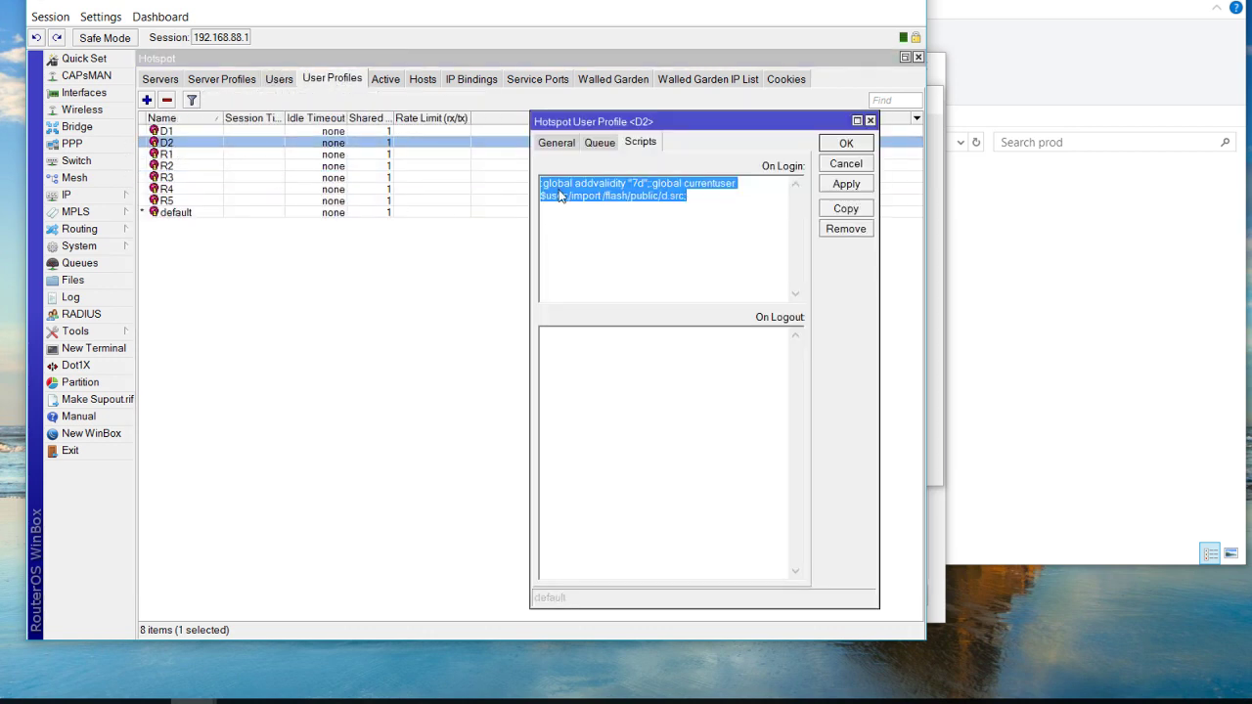
click(595, 142)
click(554, 143)
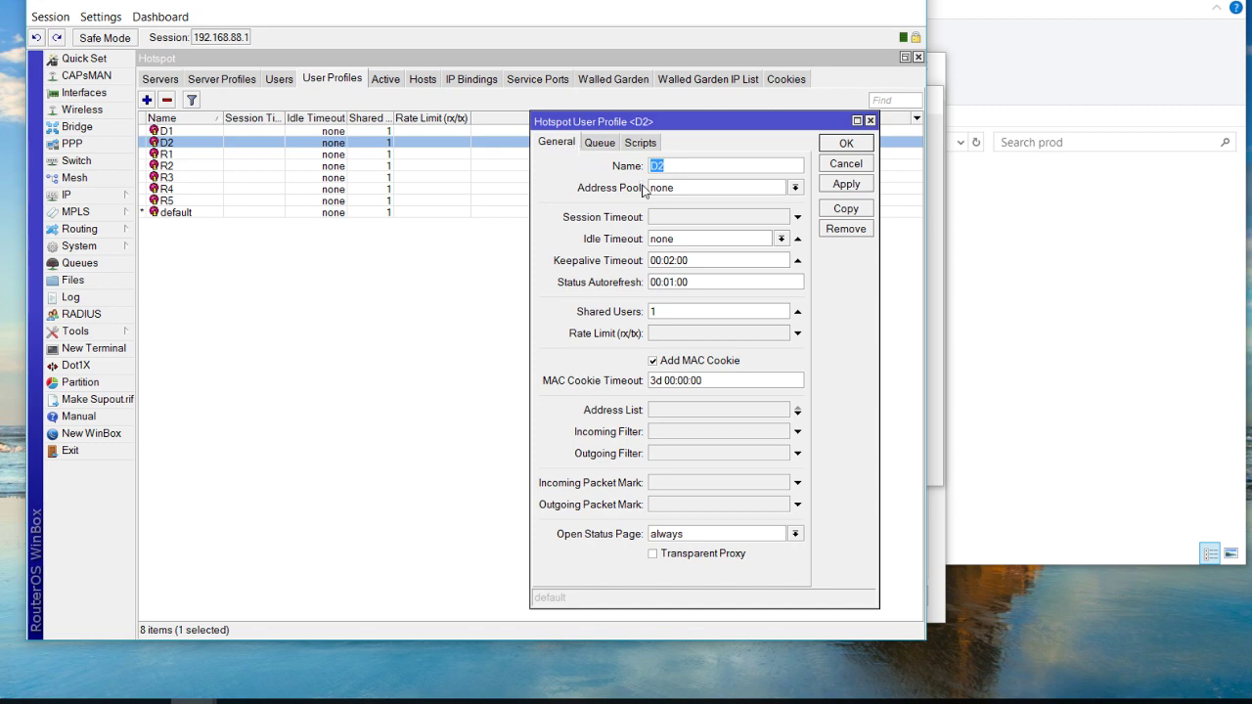
click(641, 143)
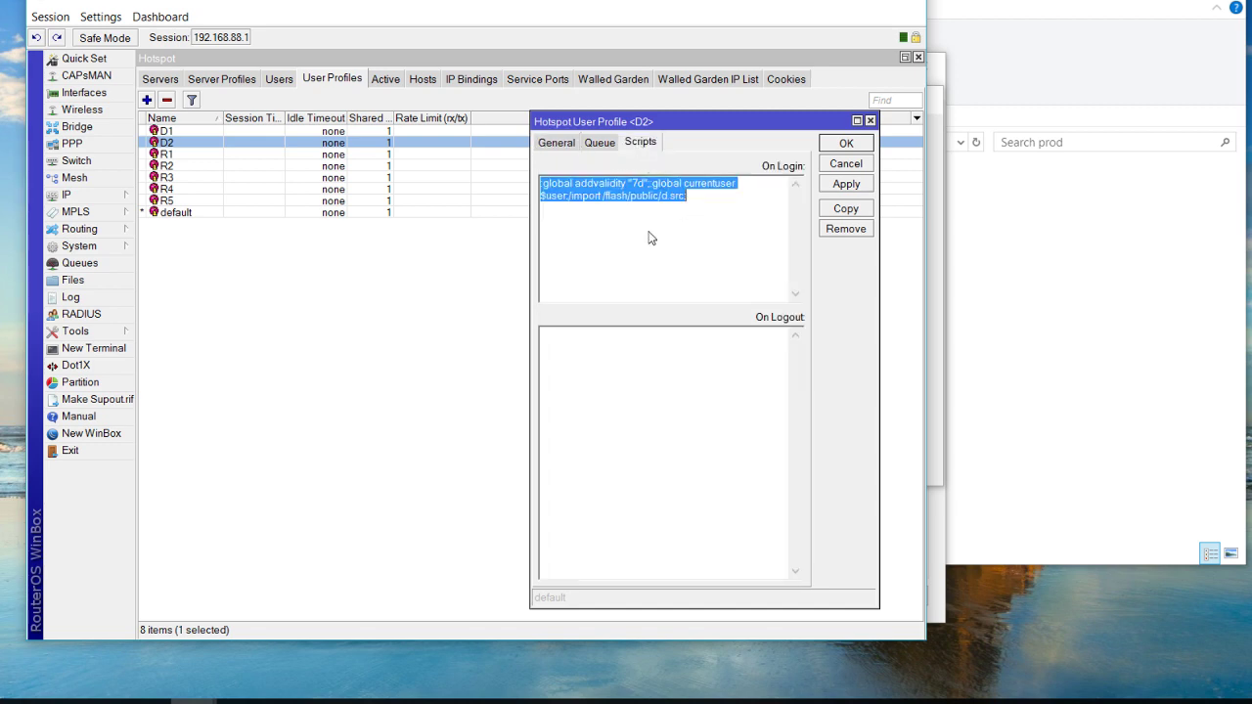
click(644, 227)
double_click(636, 185)
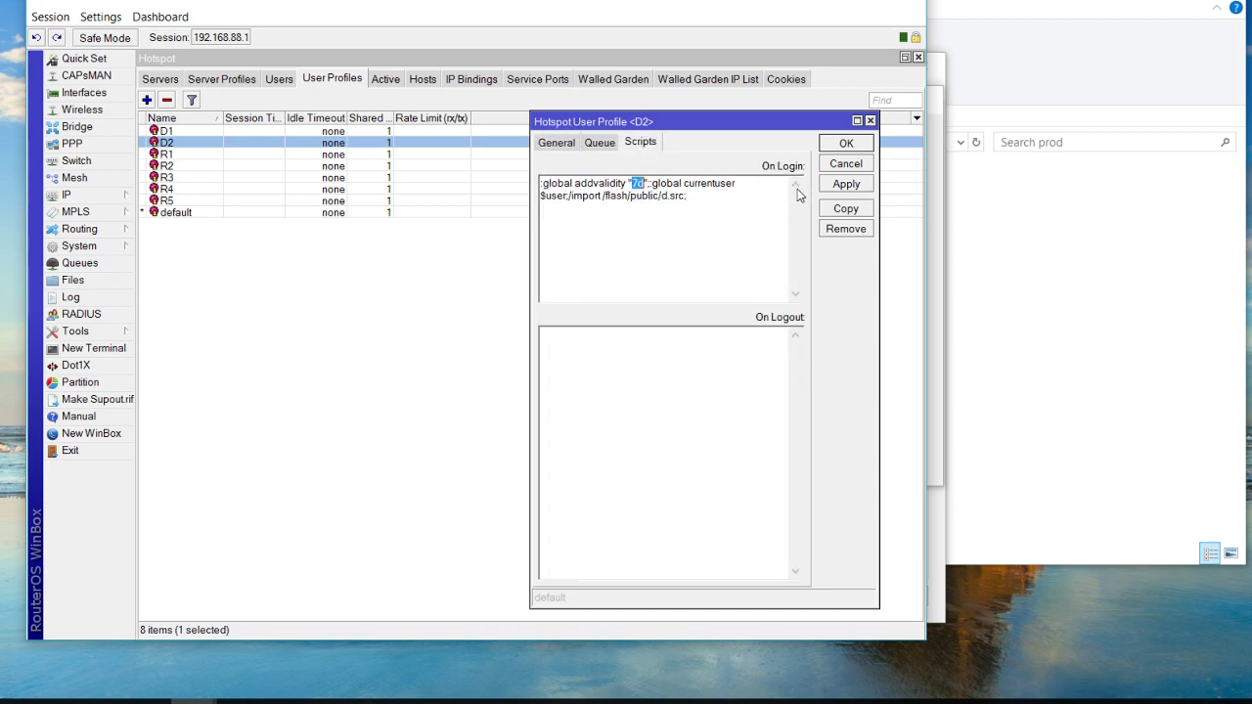
click(843, 166)
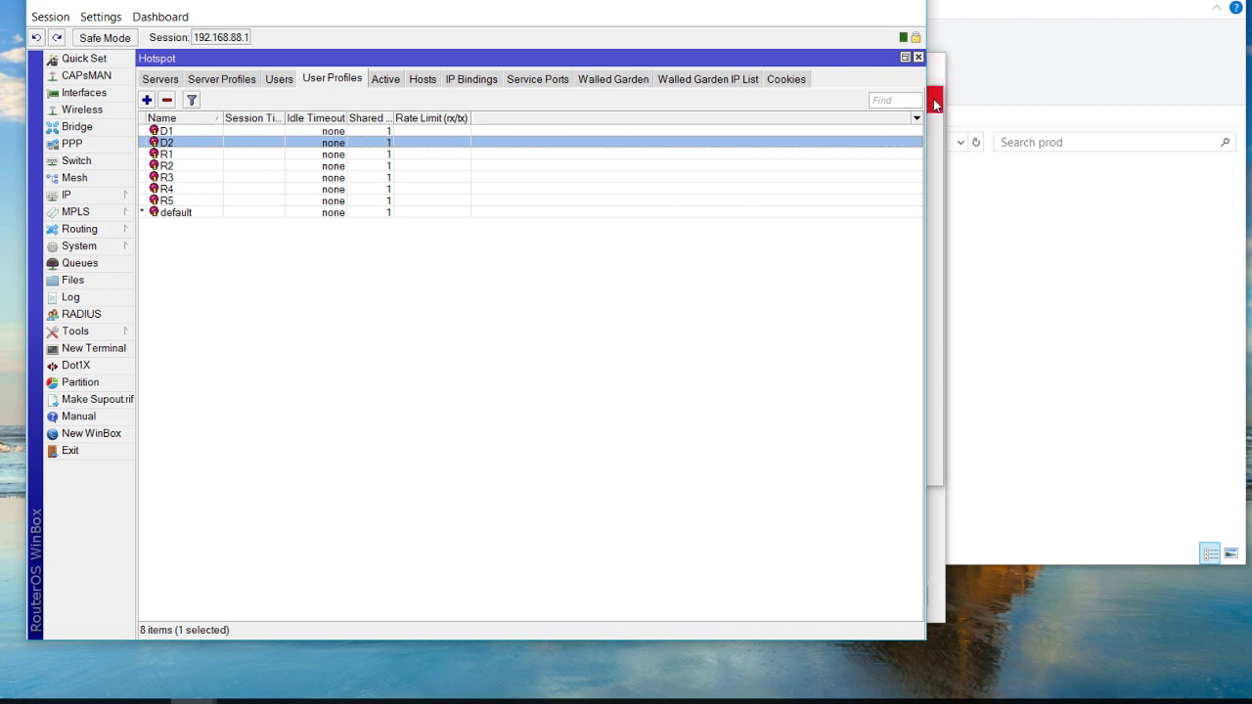
Return to the Data Price Settings window and close it without saving
click(934, 150)
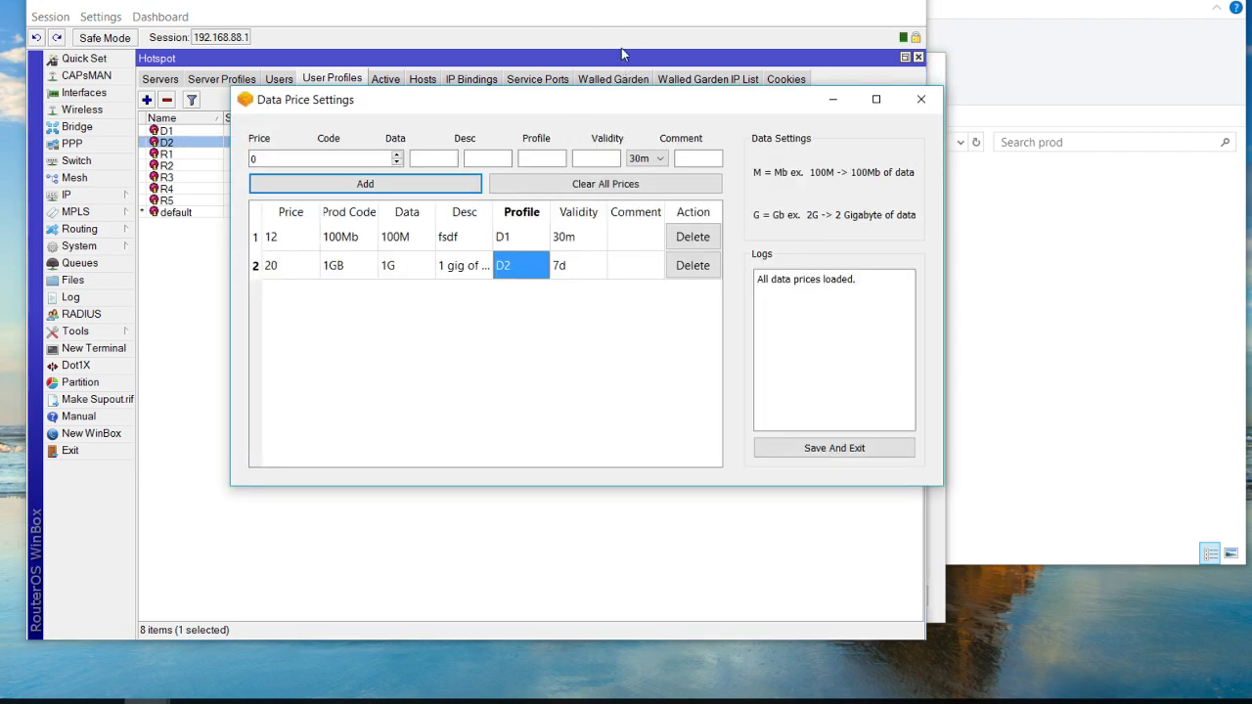
click(456, 356)
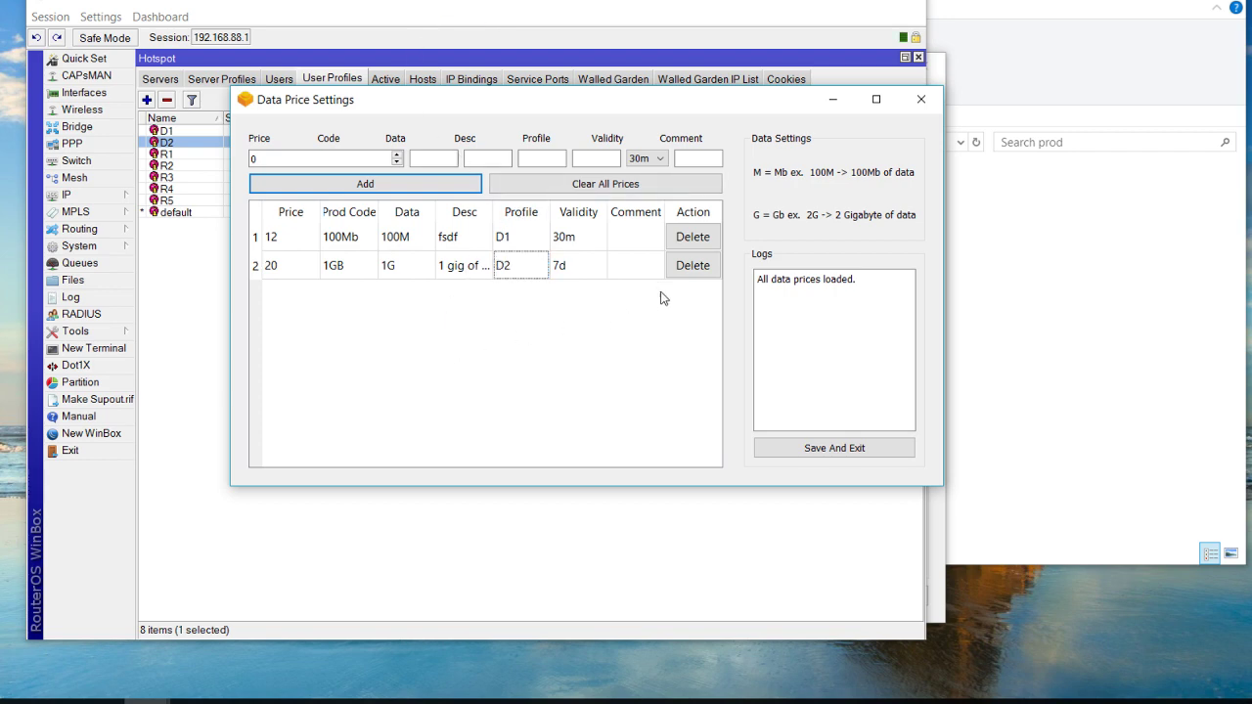
click(914, 99)
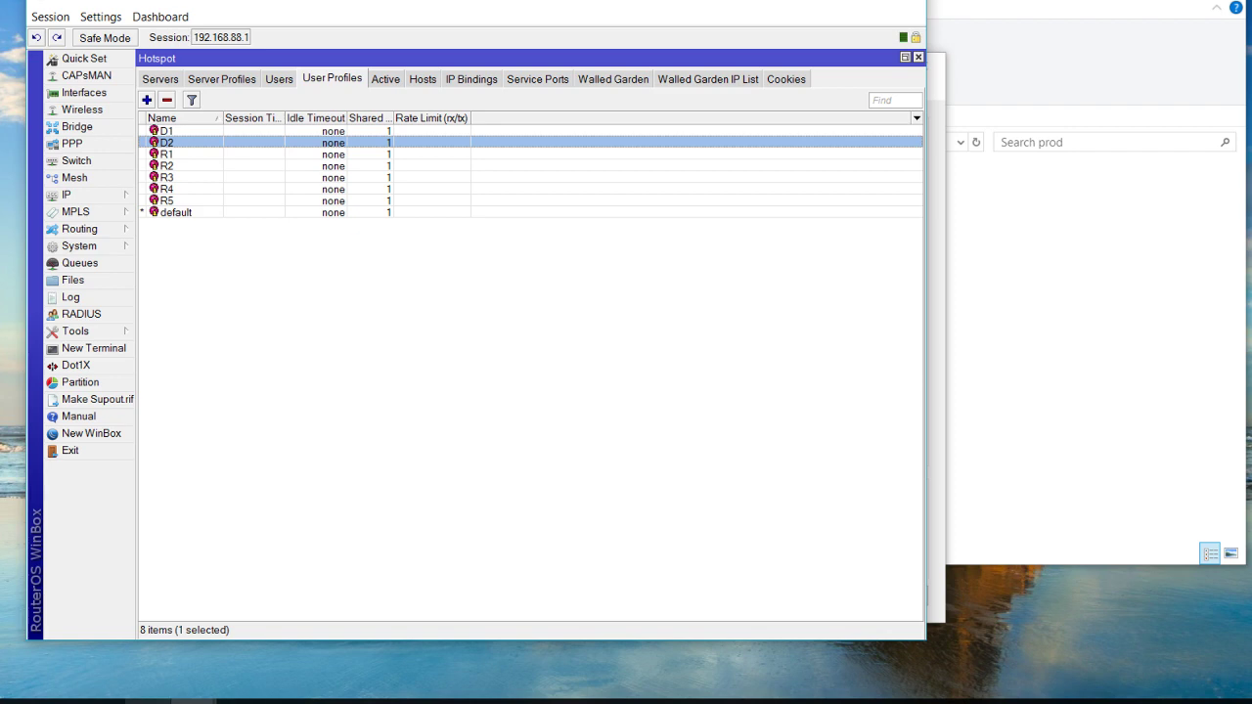
Switch back to the Arclem Wireless Code Generator Uploader and open the Eload Settings
click(195, 701)
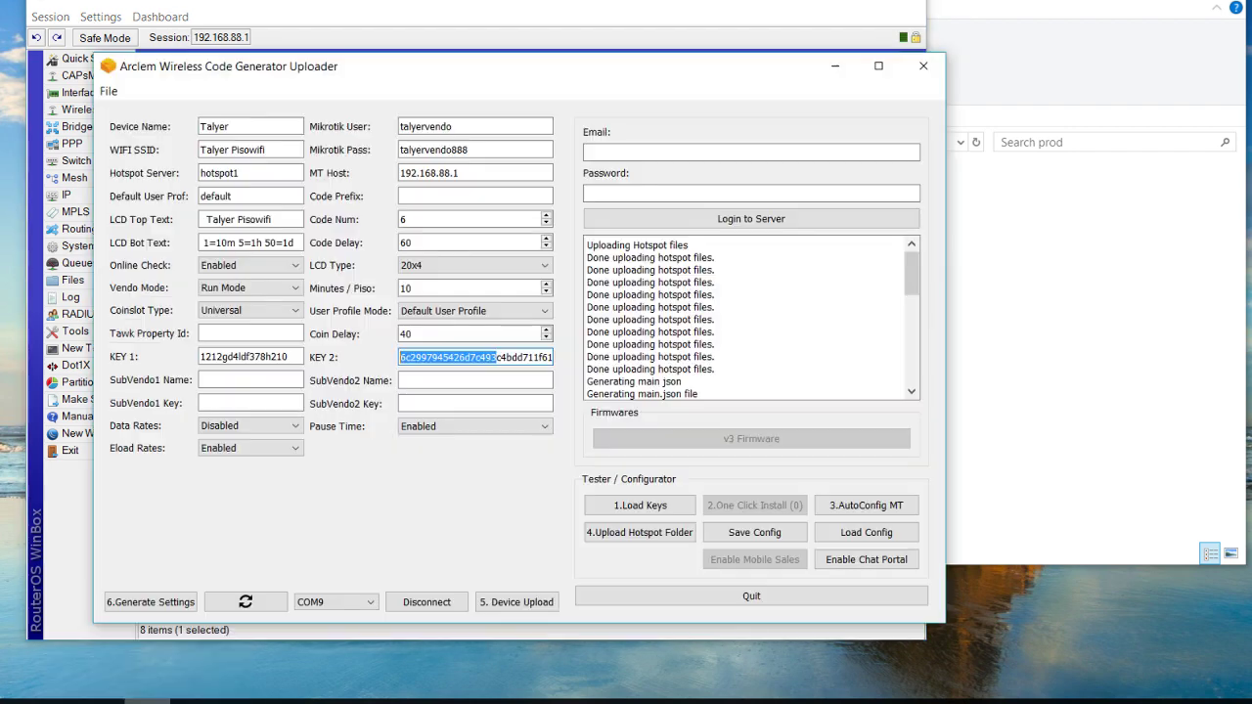
click(109, 92)
click(125, 149)
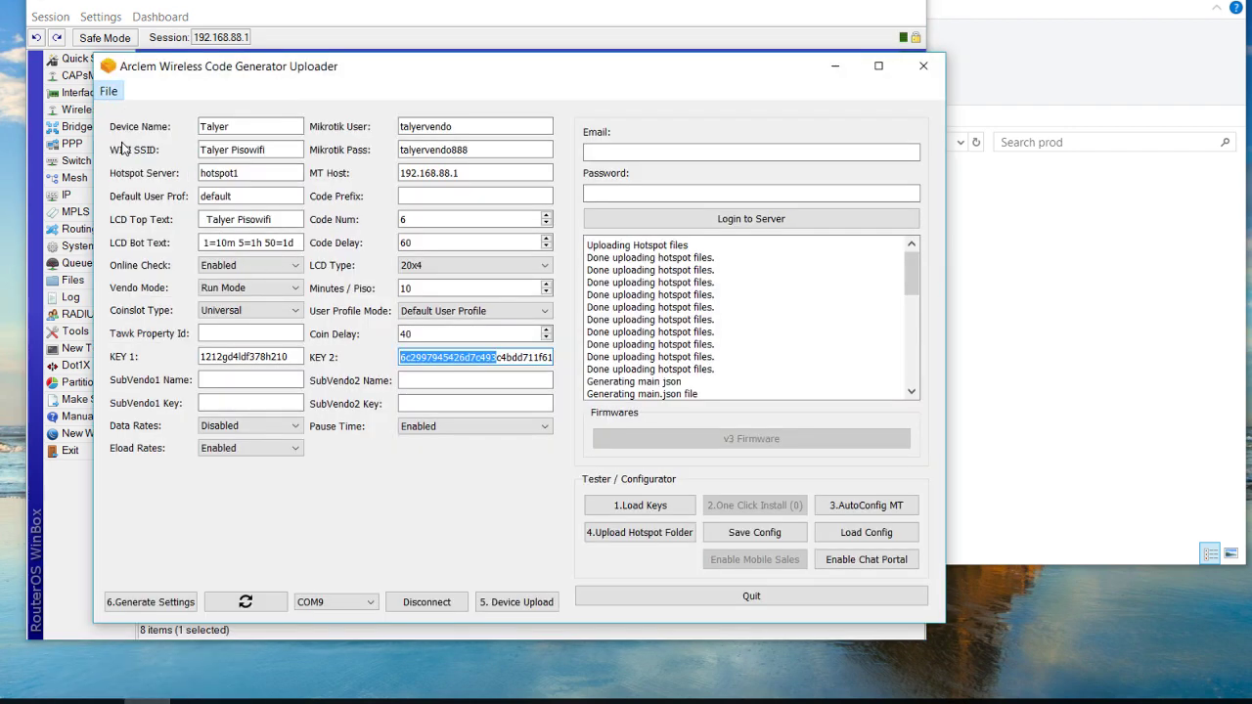
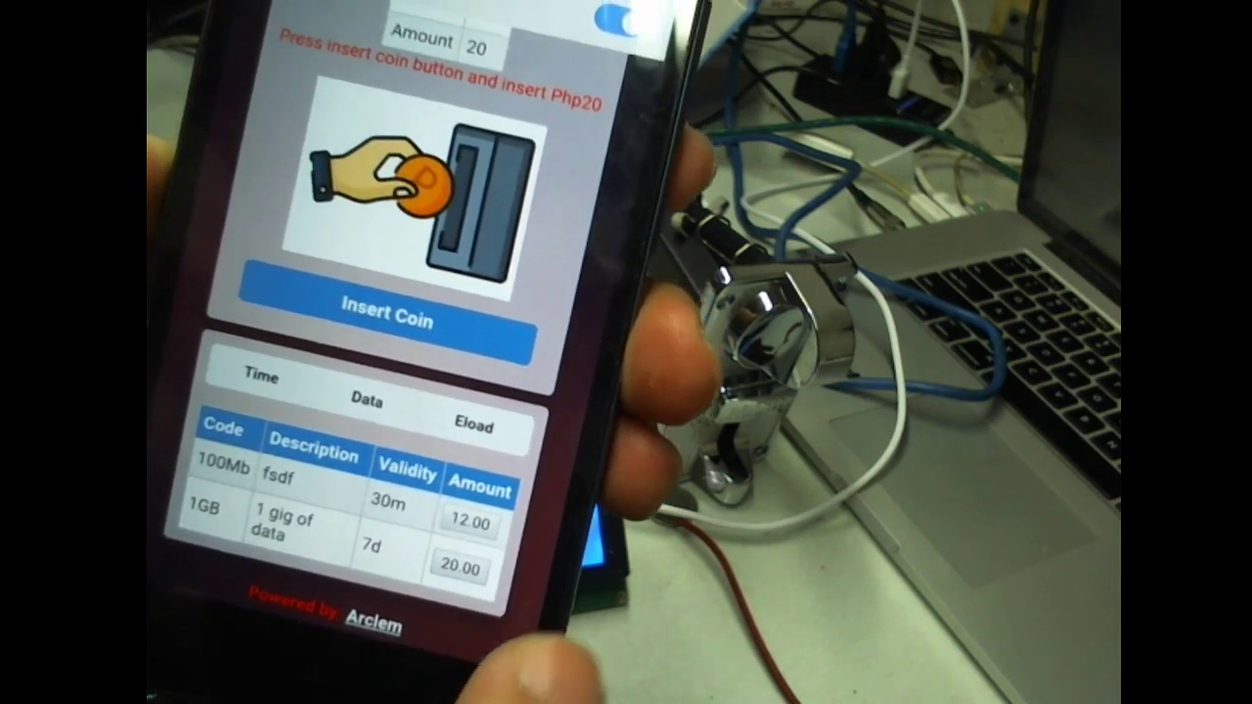
scroll(410, 342, up, 5)
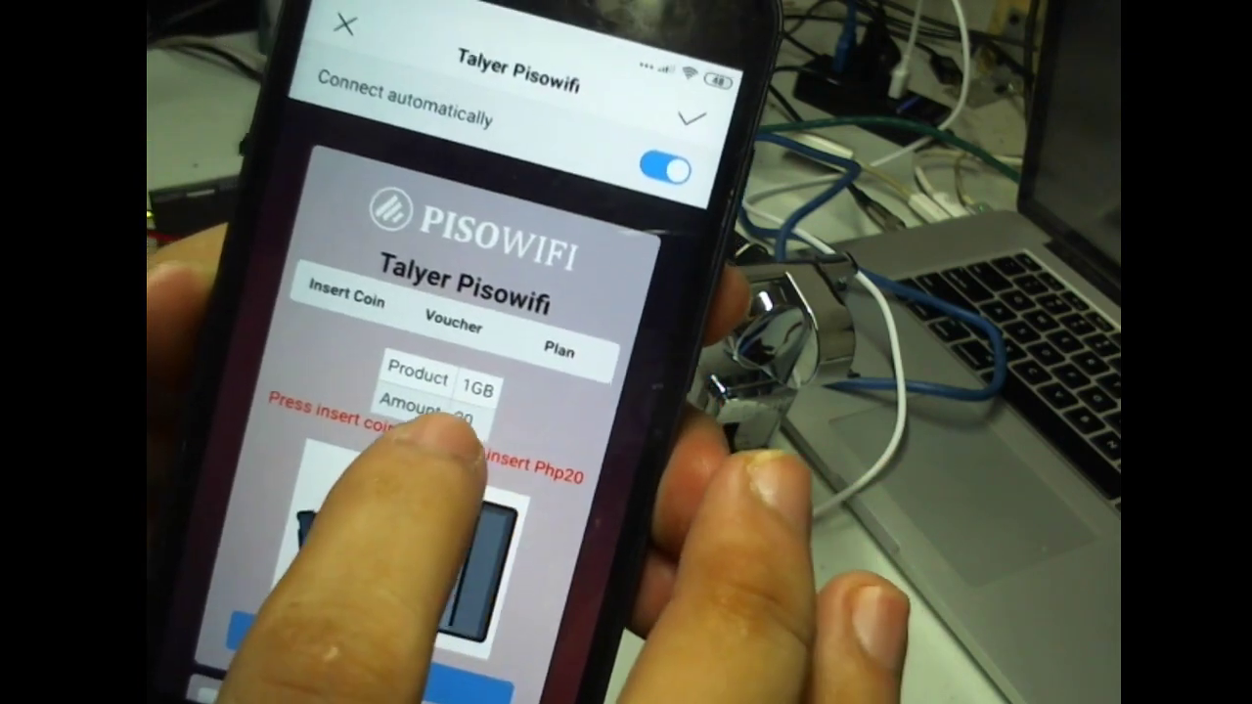
click(357, 634)
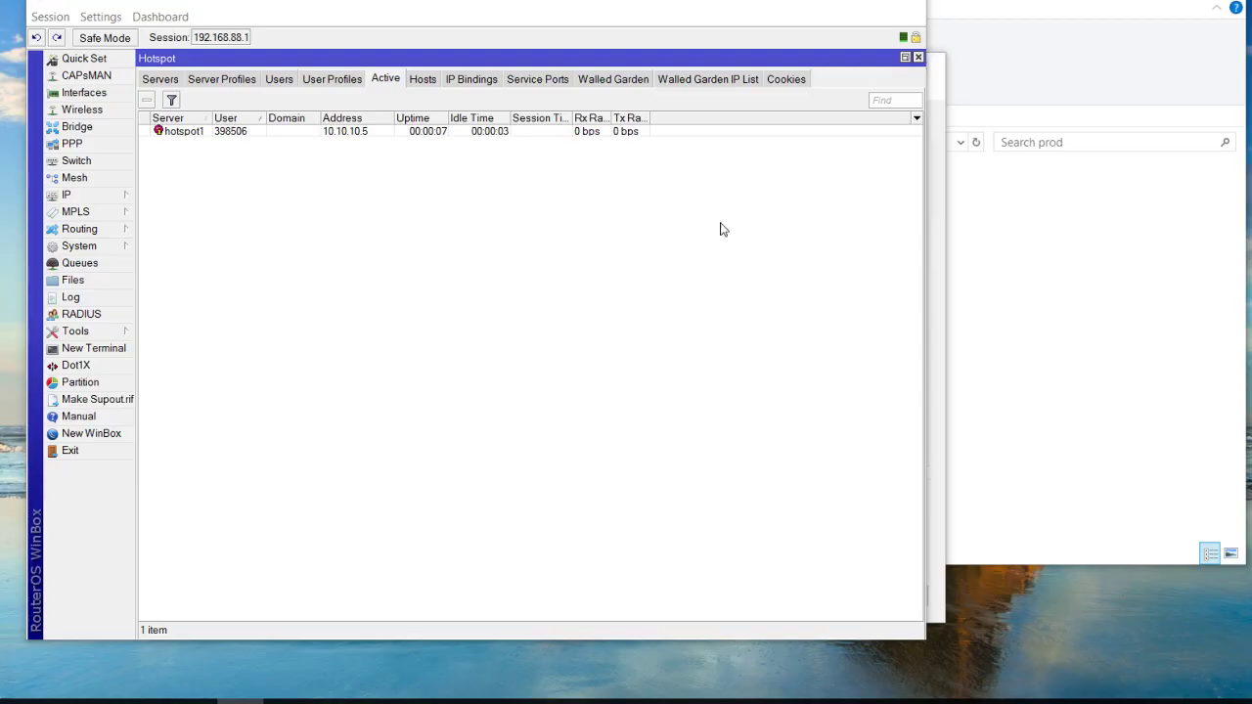
Examine the limits of the hotspot user on the D2 profile, closing the user's window without changes
click(278, 78)
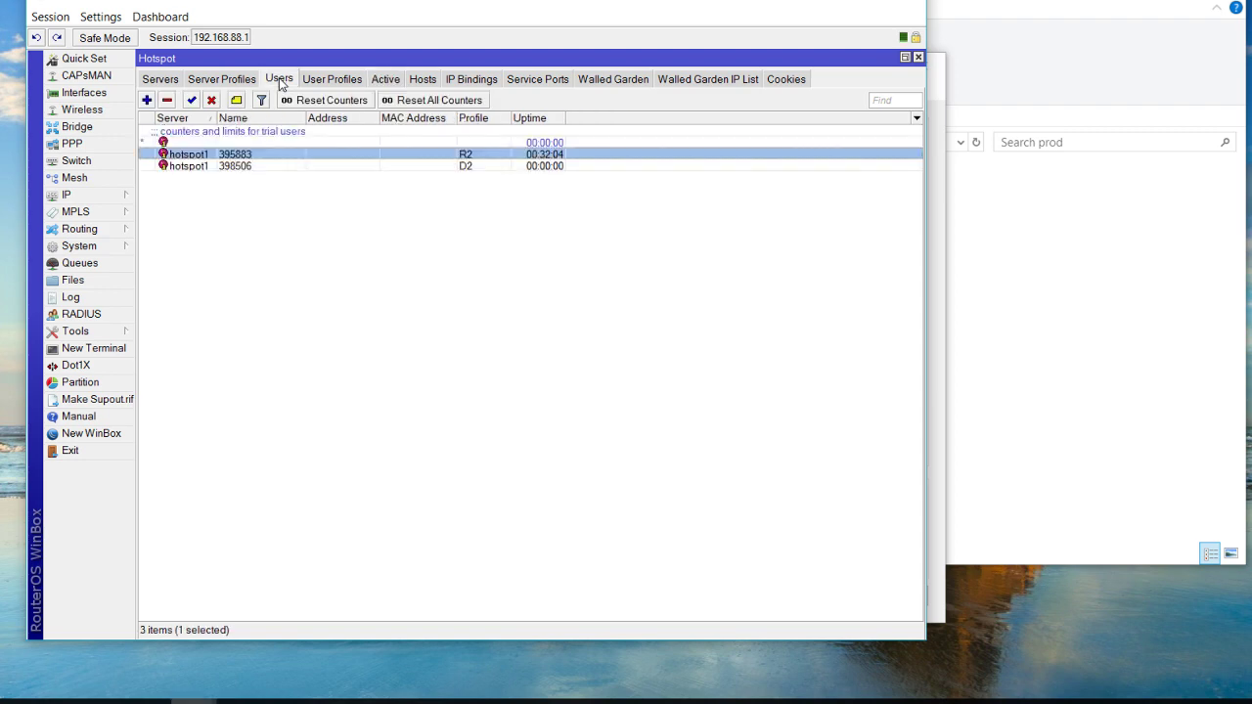
click(290, 230)
click(287, 167)
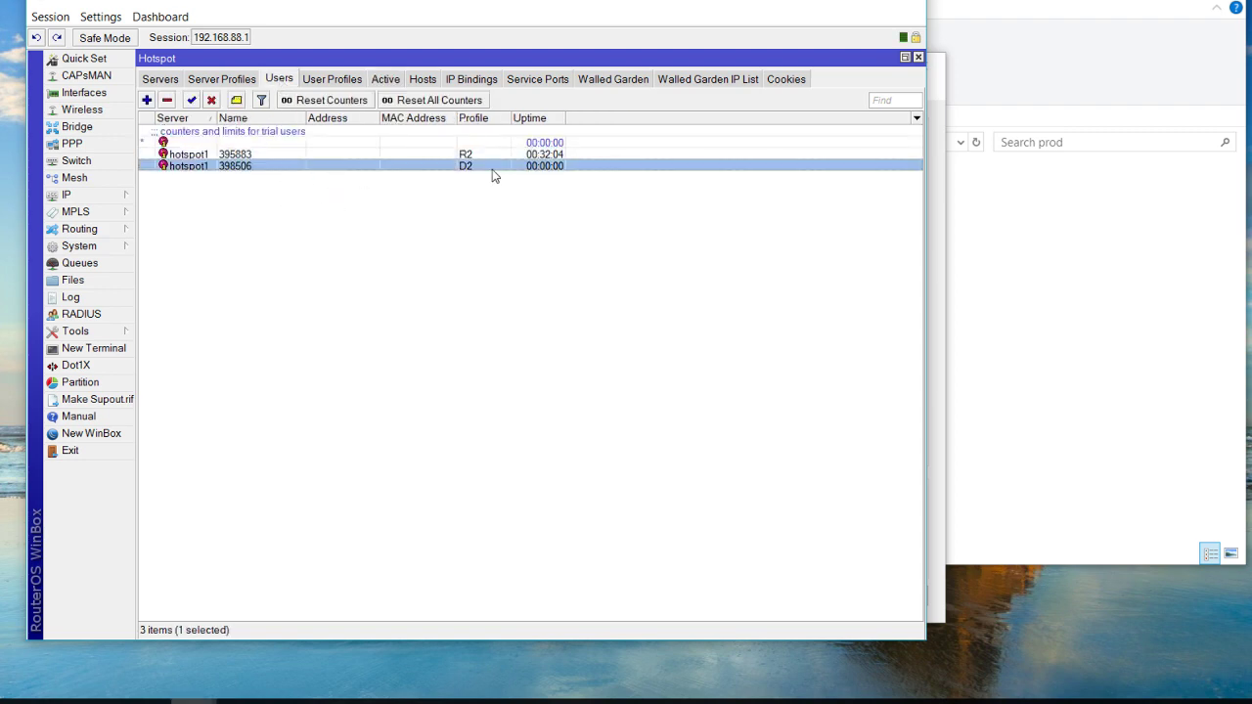
double_click(365, 168)
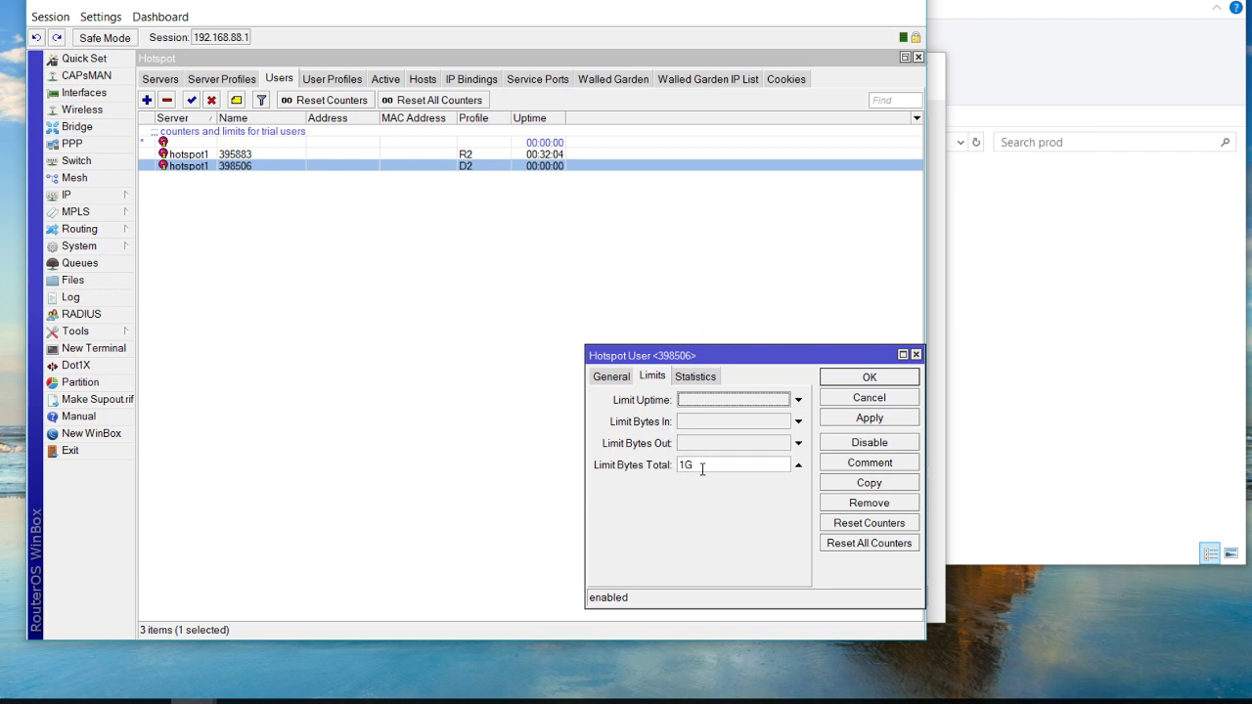
click(904, 354)
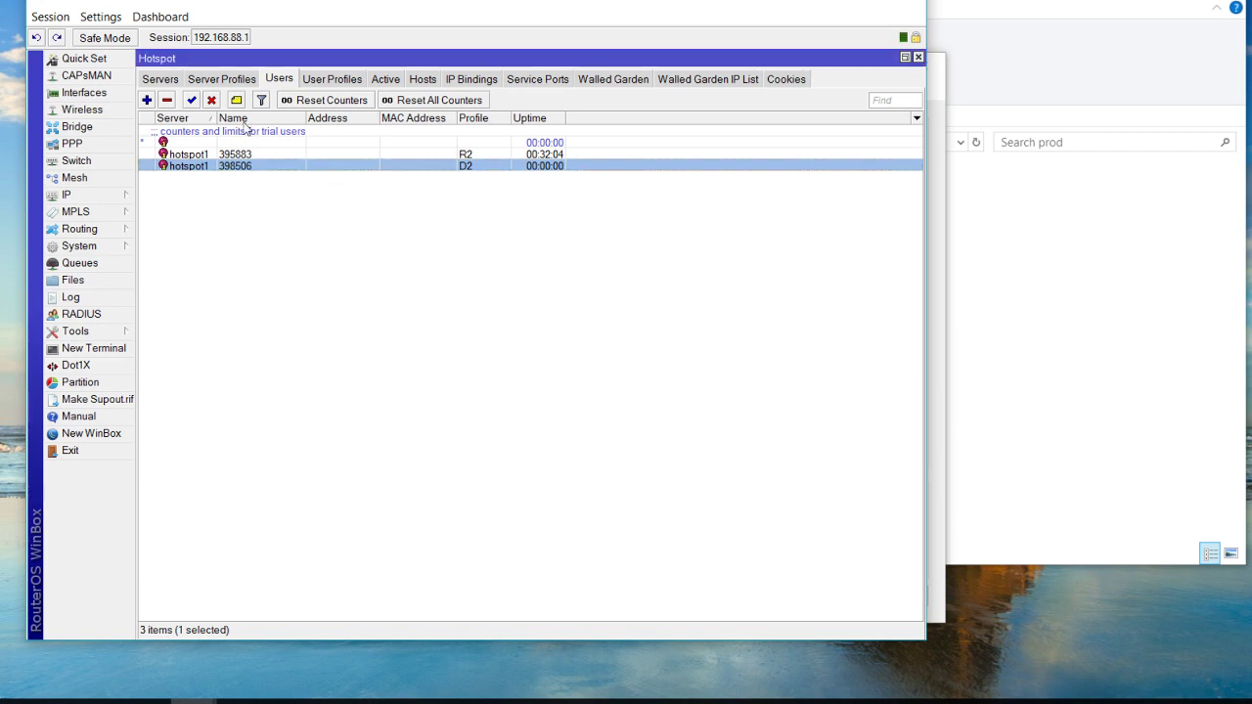
Examine the D2 user's entry in the system Scheduler, close the Scheduler and reselect that user in the hotspot users list
click(79, 245)
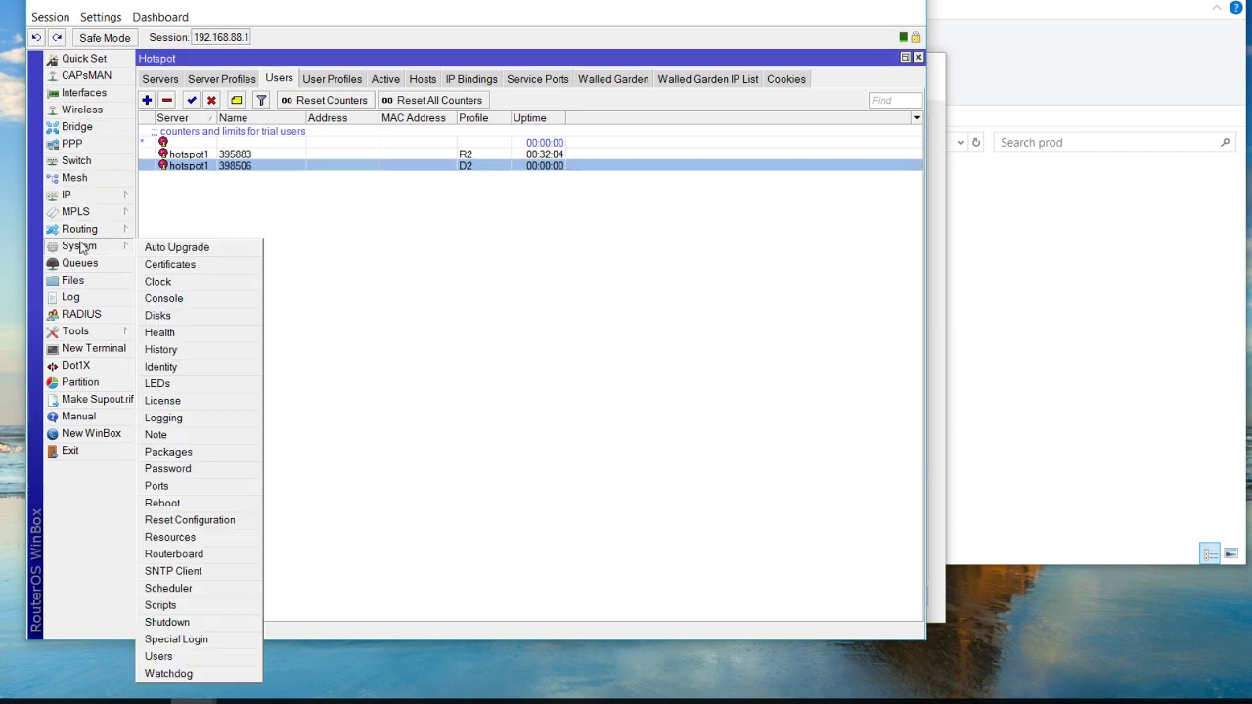
click(183, 590)
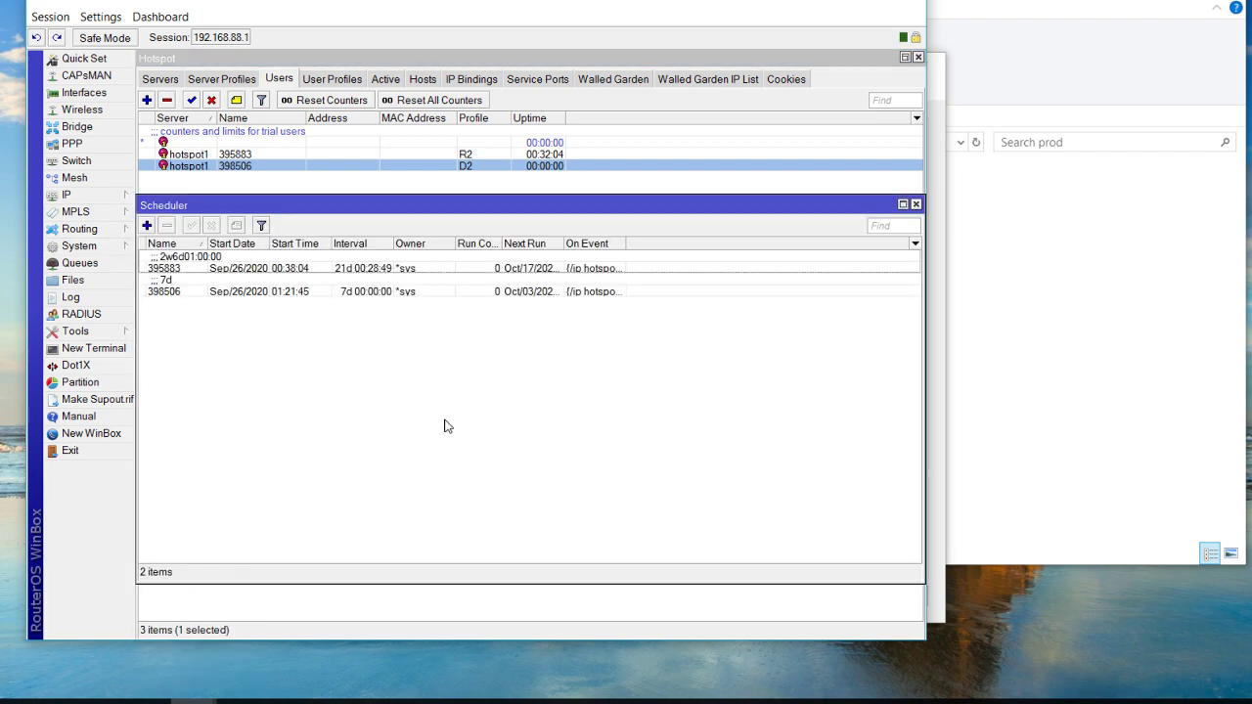
click(356, 293)
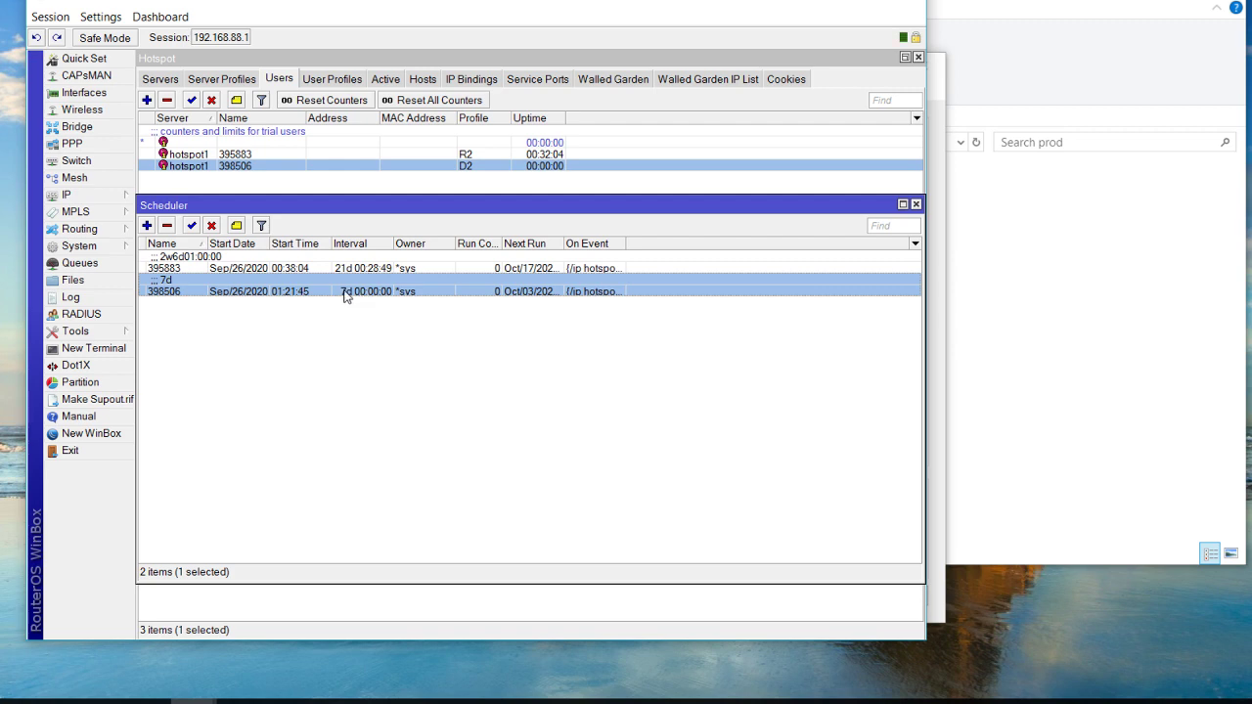
drag(732, 205, 727, 211)
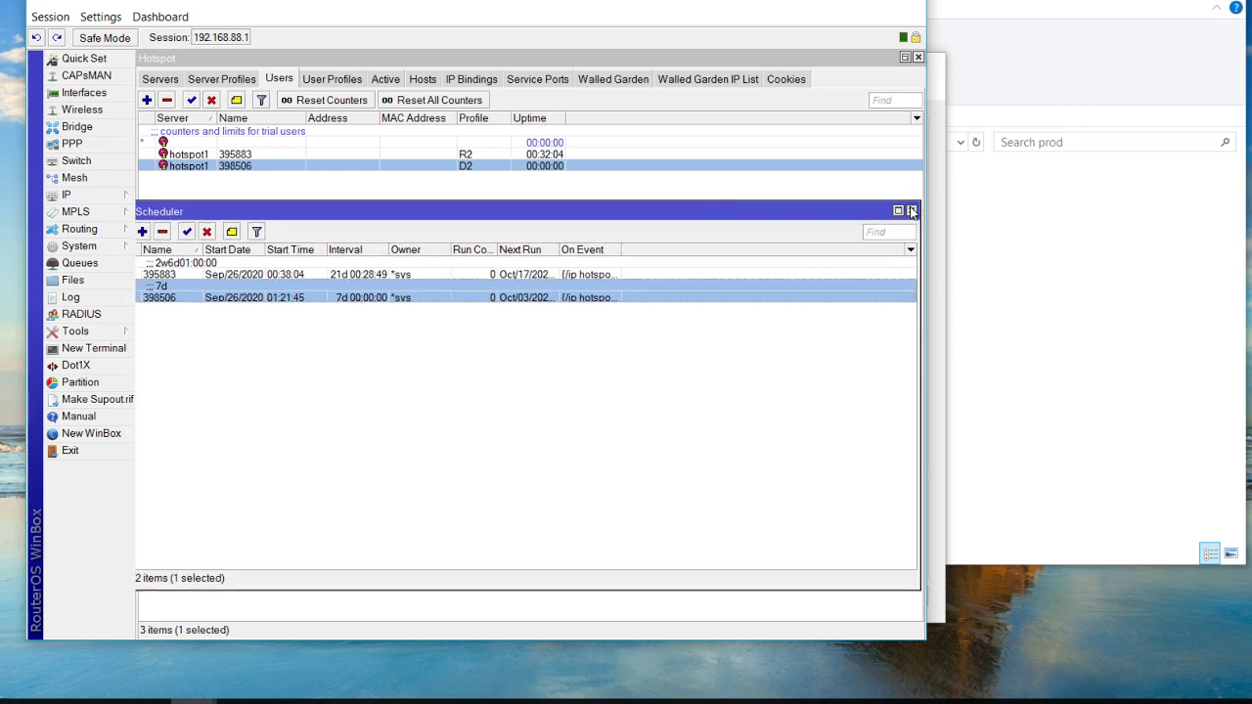
click(911, 211)
click(528, 186)
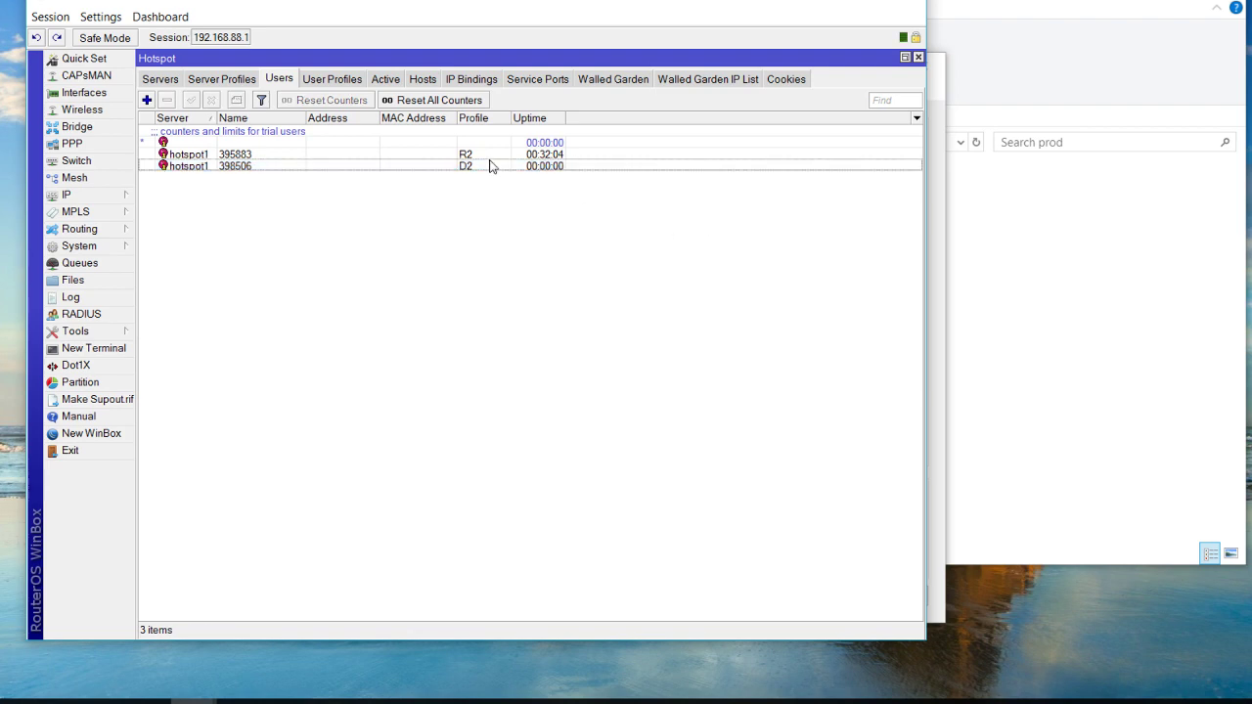
click(282, 167)
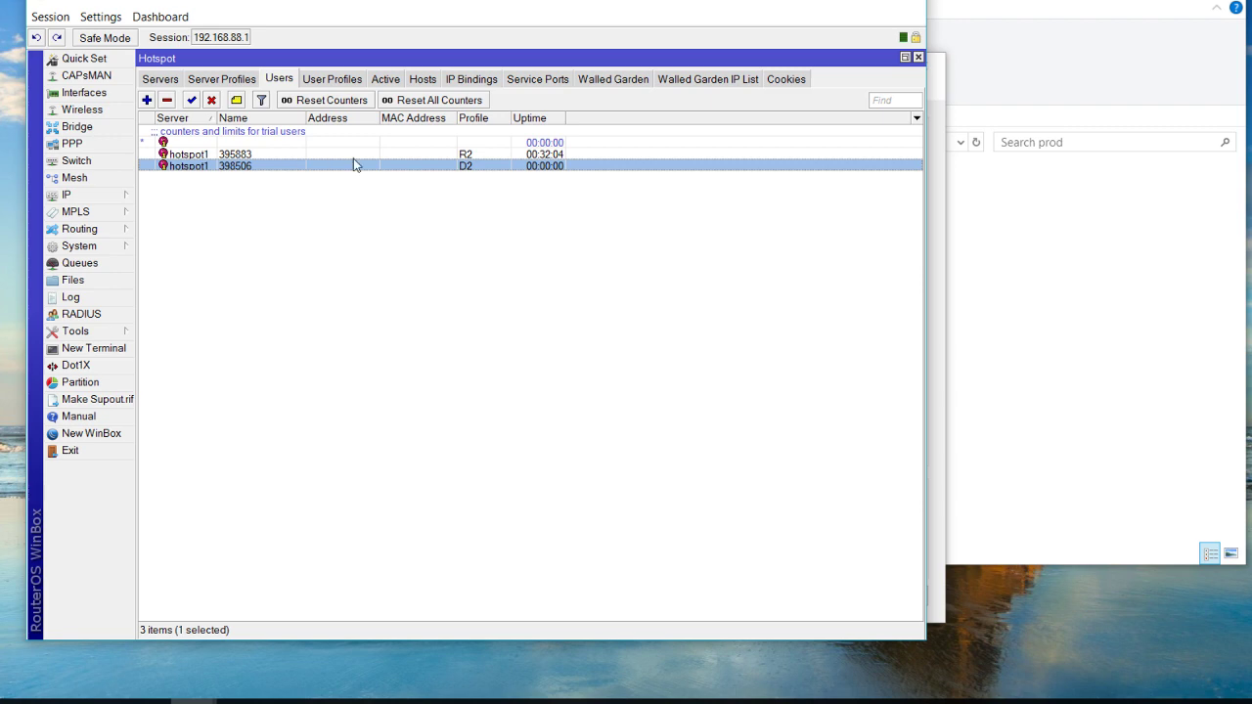
Check the hotspot hosts and remove the IP binding for 10.10.10.6
click(419, 82)
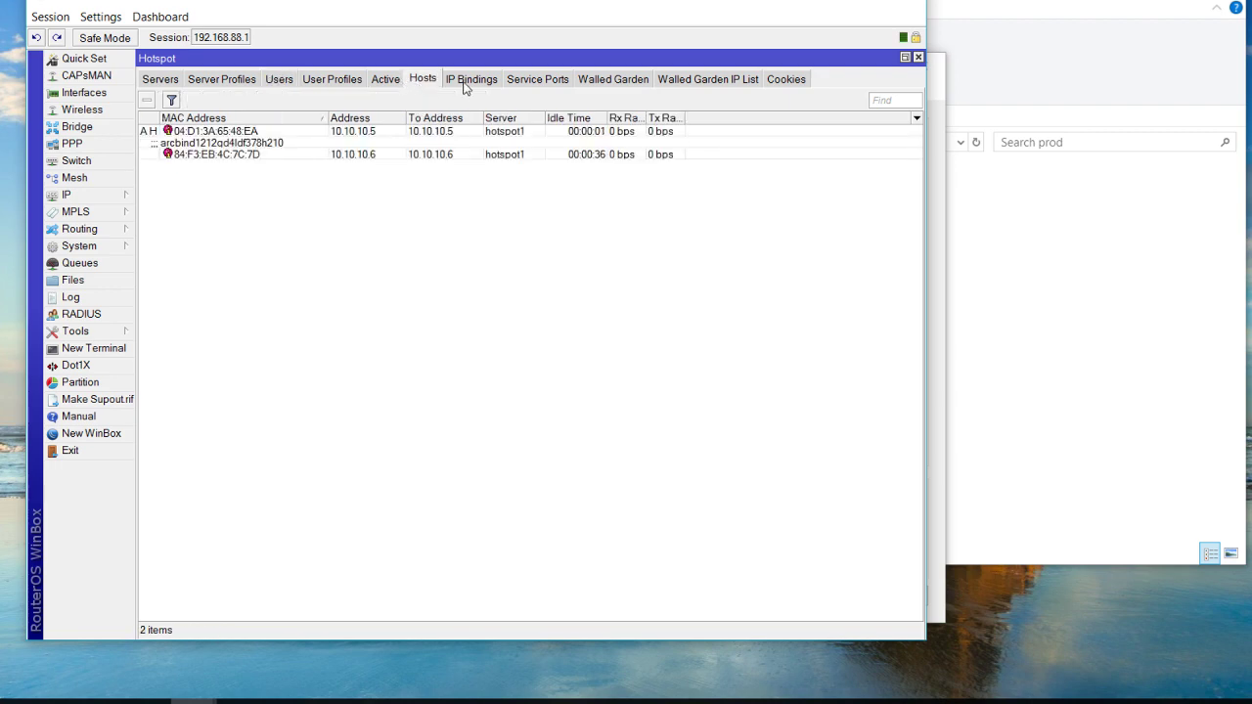
click(458, 85)
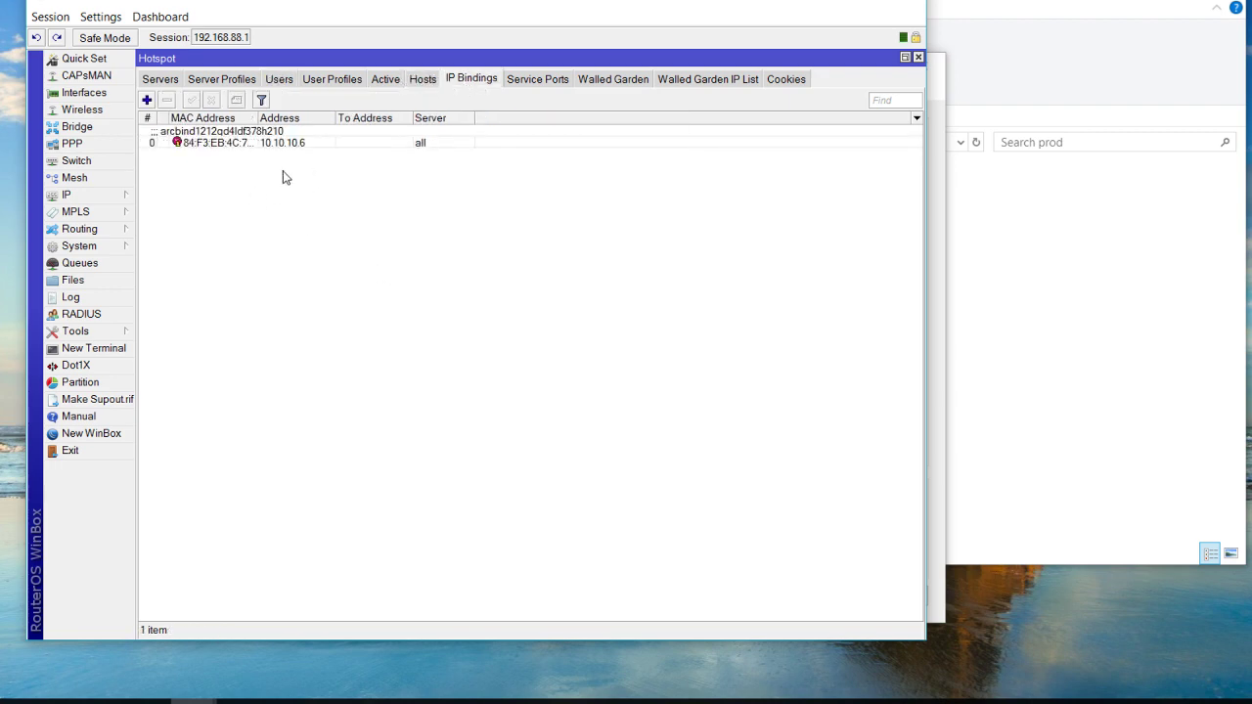
click(227, 143)
click(164, 103)
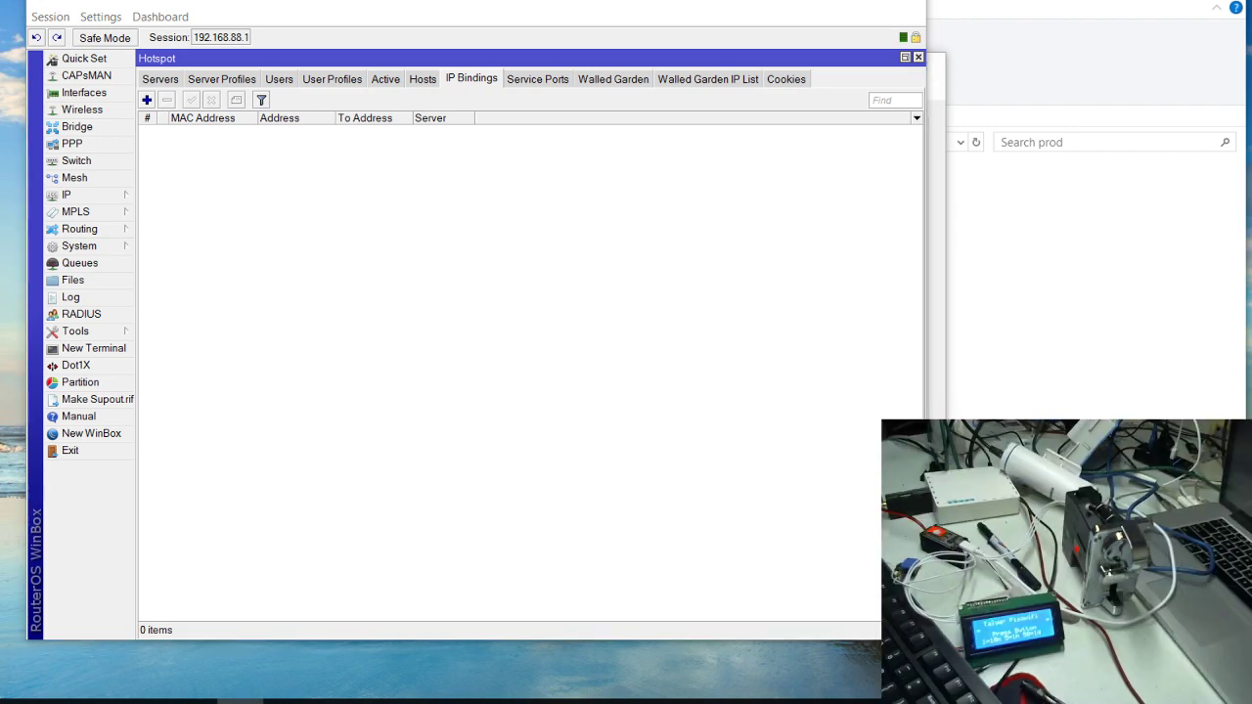
Remove the DHCP lease for 10.10.10.6, and reposition and widen the DHCP Server window to show the lease expiry and status columns
click(117, 196)
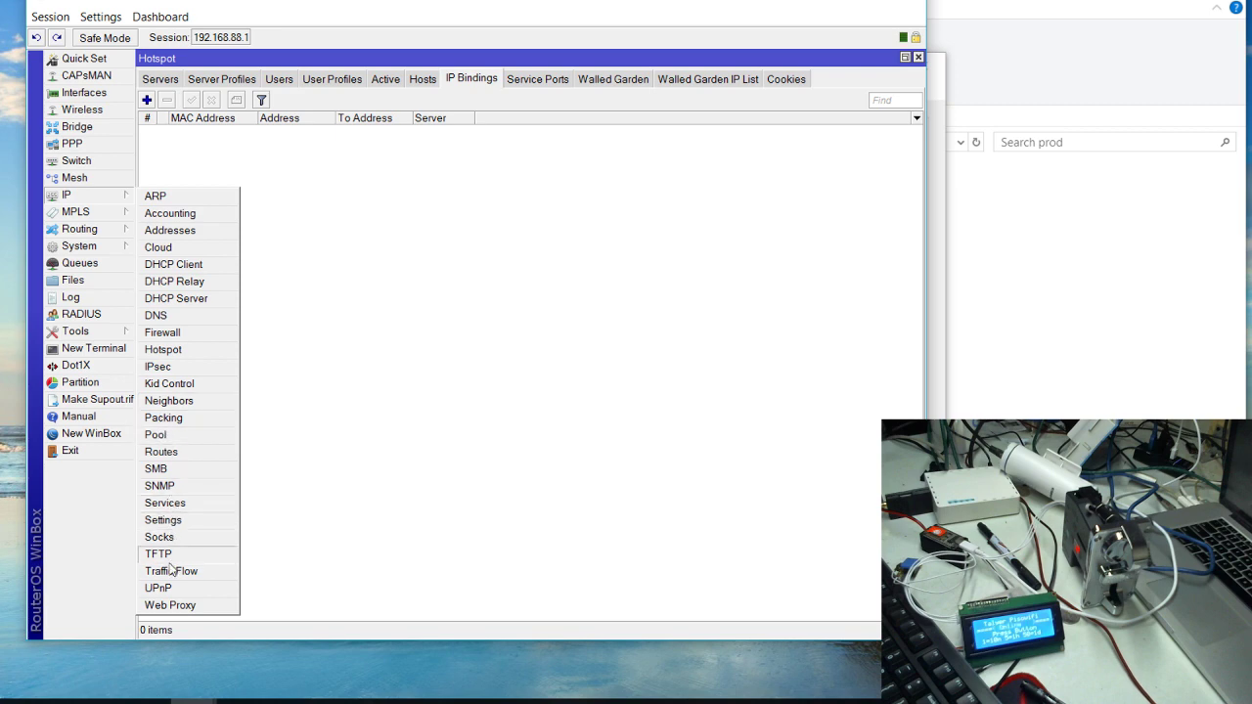
click(183, 300)
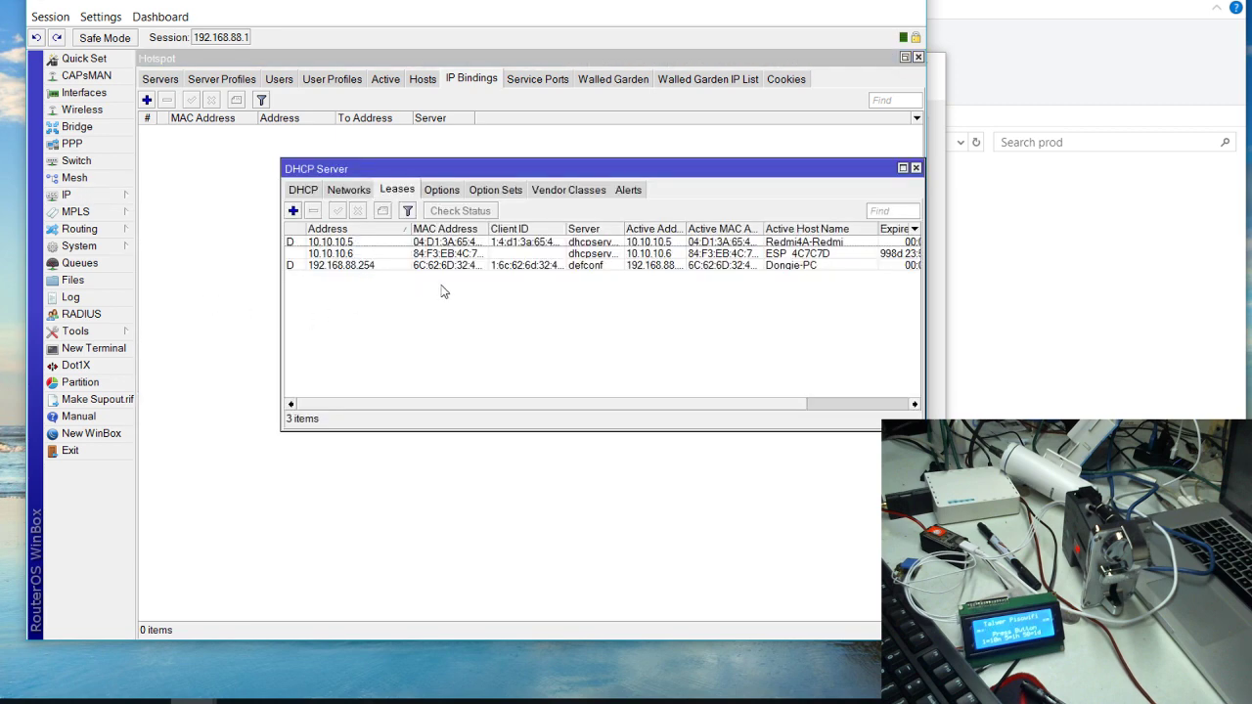
click(433, 245)
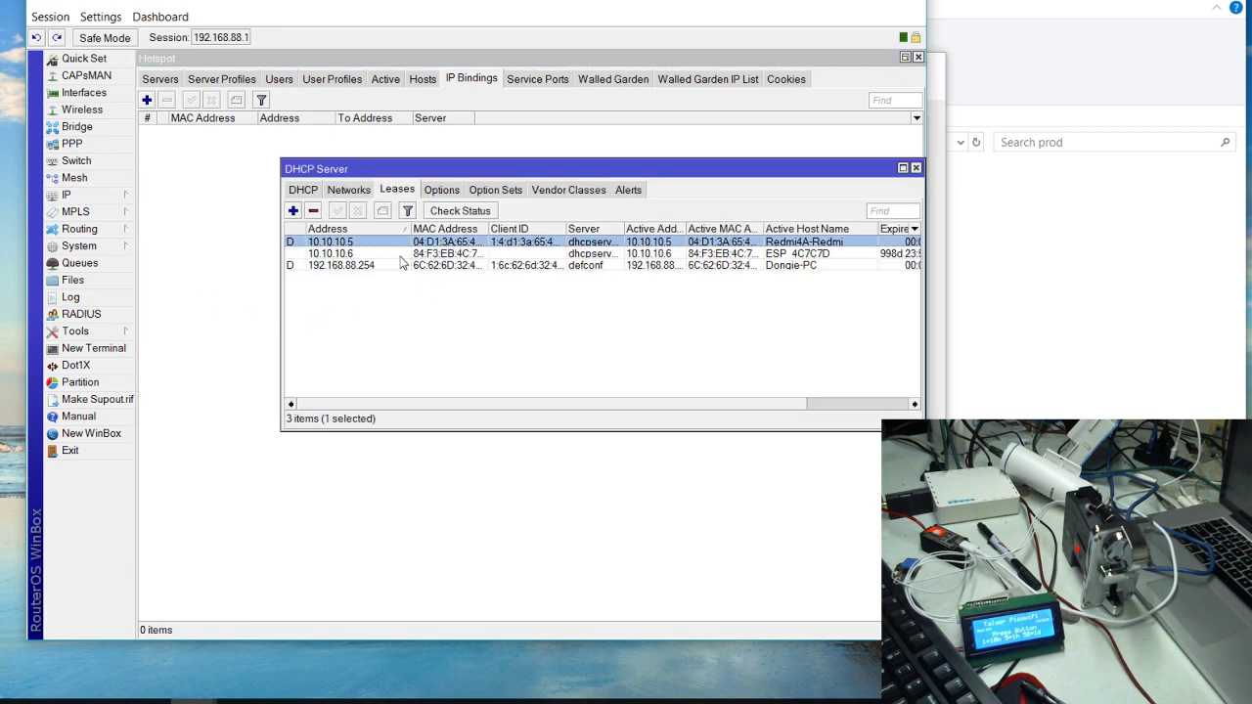
click(398, 255)
click(313, 211)
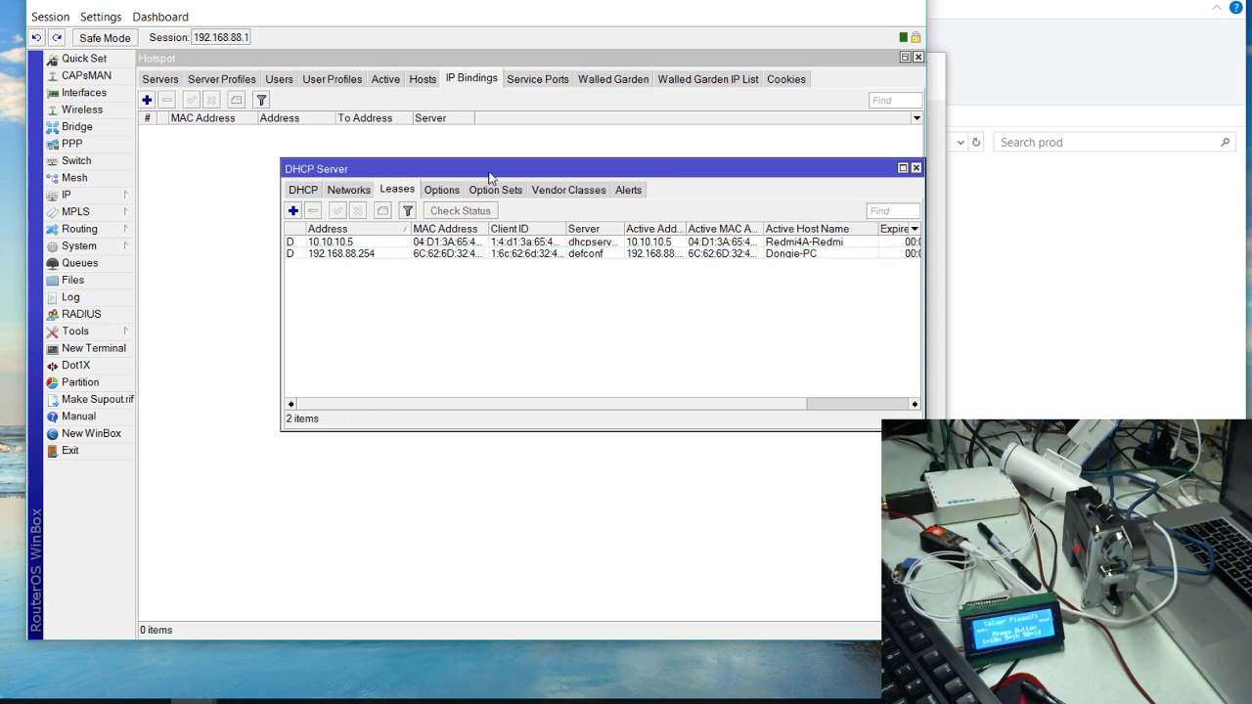
drag(491, 177, 446, 240)
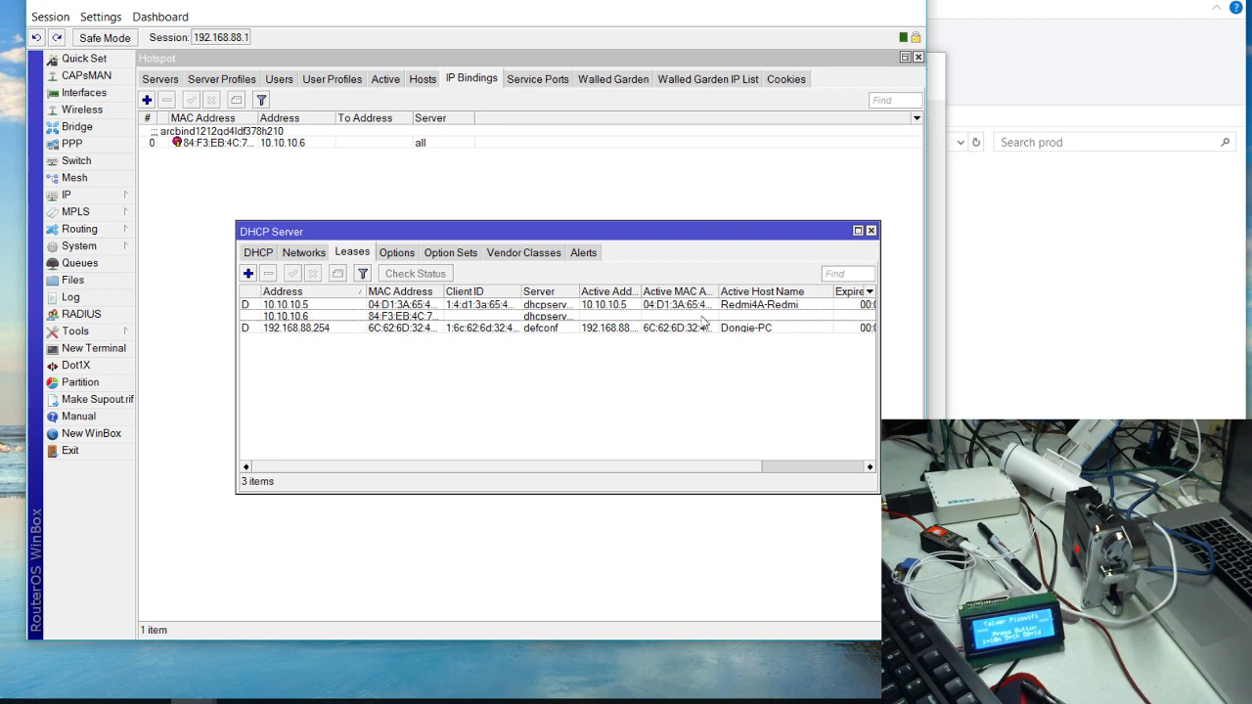
drag(235, 323, 152, 323)
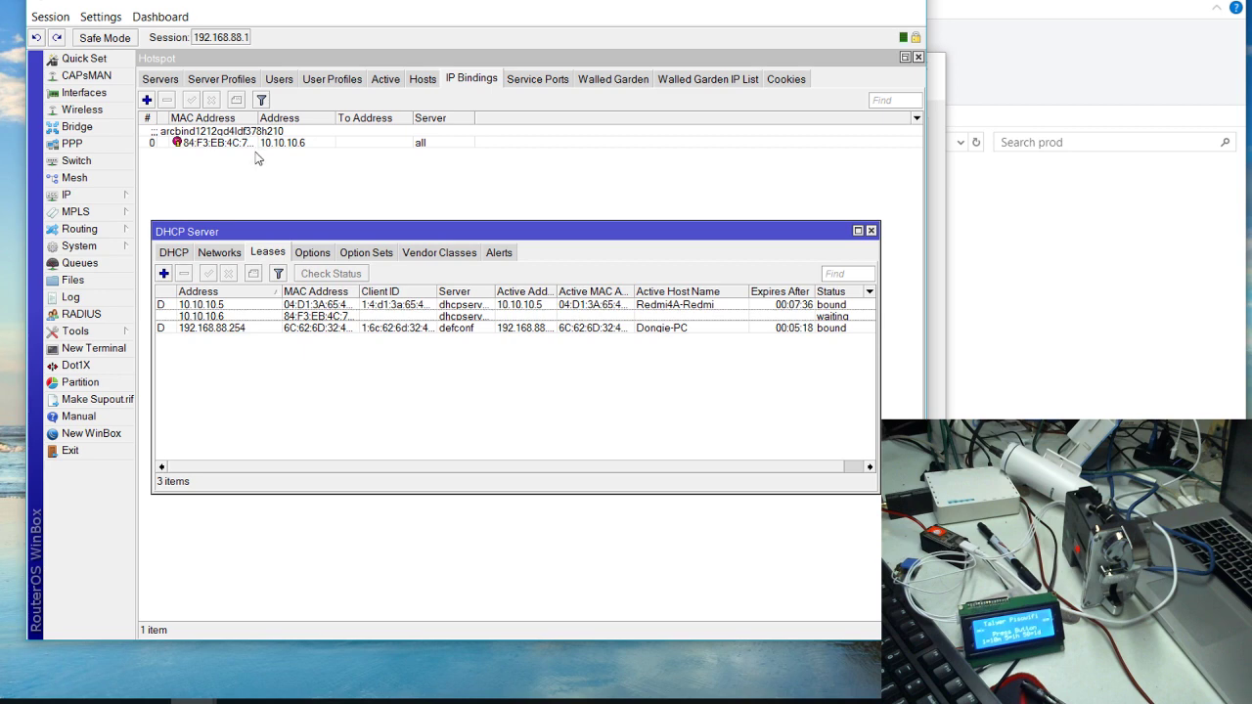